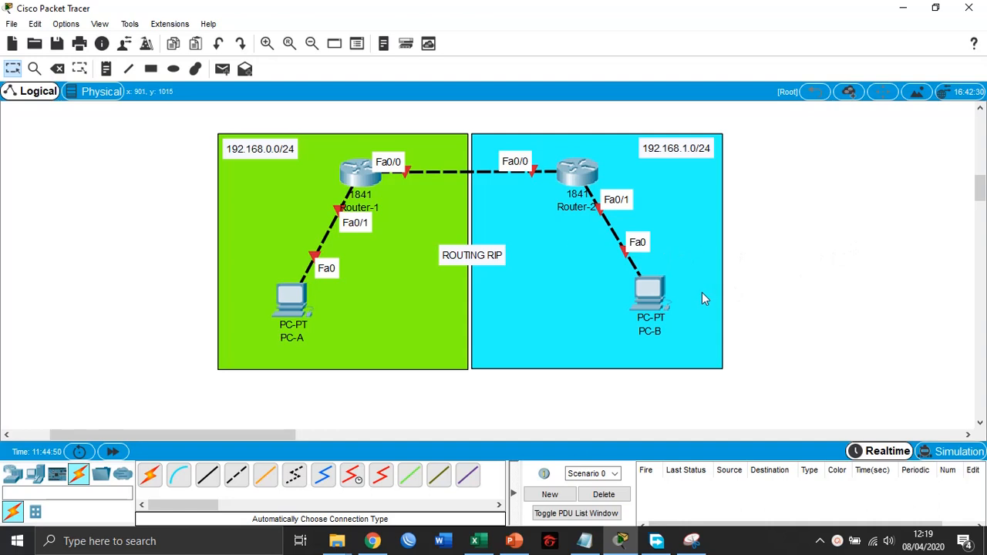
- Switch to Notepad, clear the existing text and write "routing static menentukan jalur routingnya sendiri"
click(582, 541)
key(ctrl+a)
key(BackSpace)
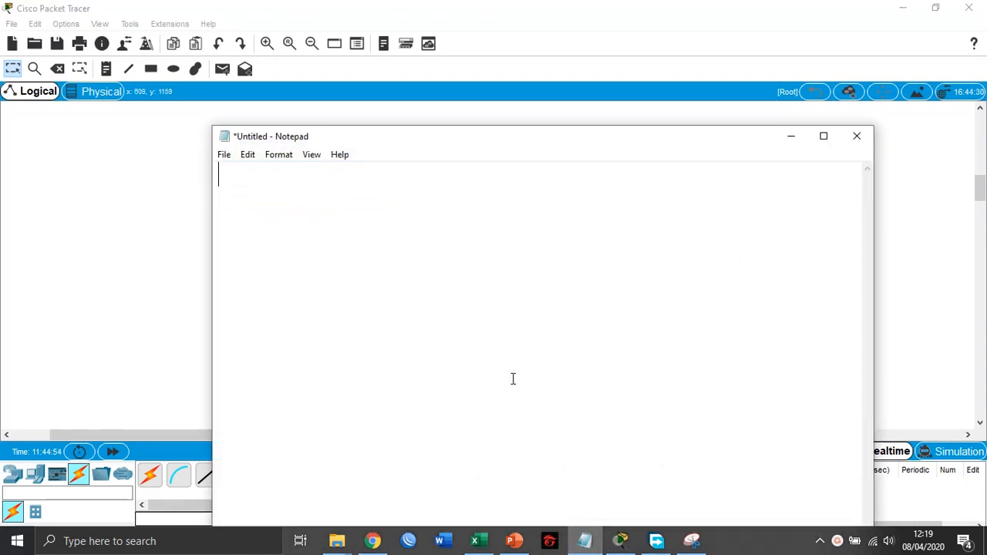
text(routing stat)
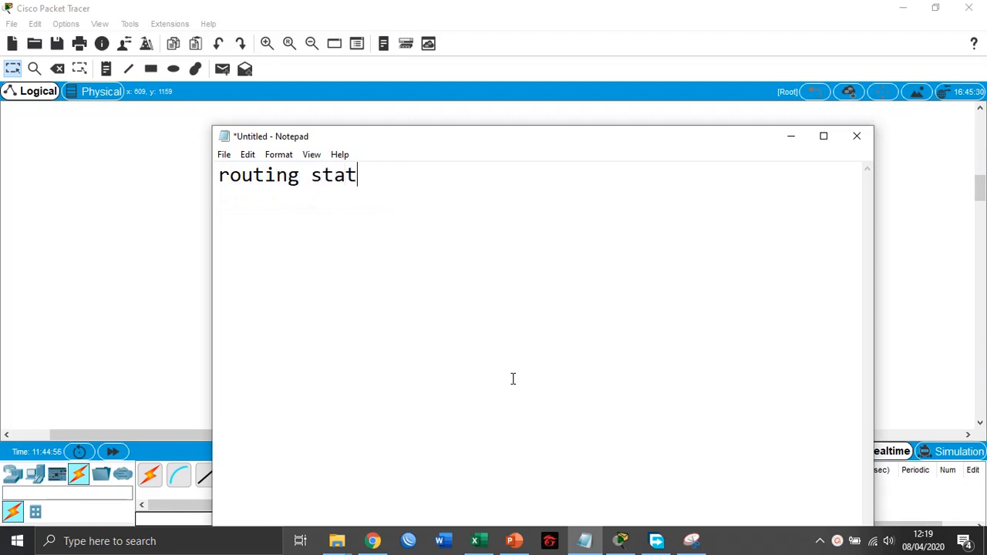
text(ic menen)
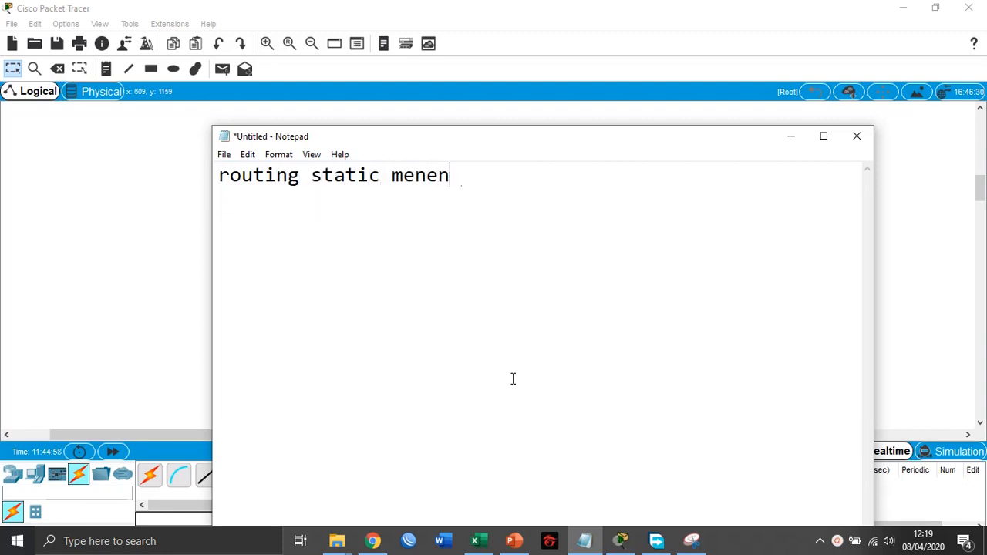
text(tukan jalur r)
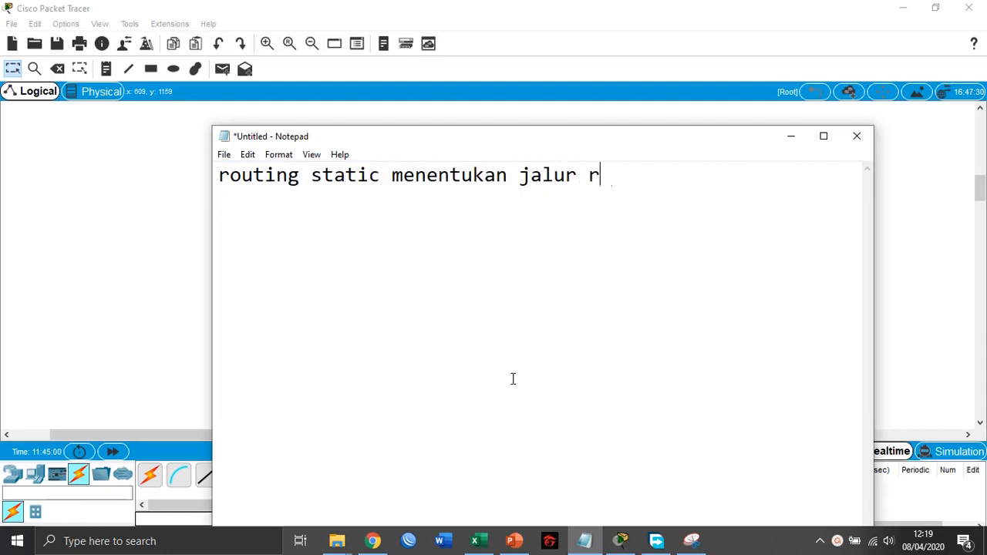
text(outingnya s)
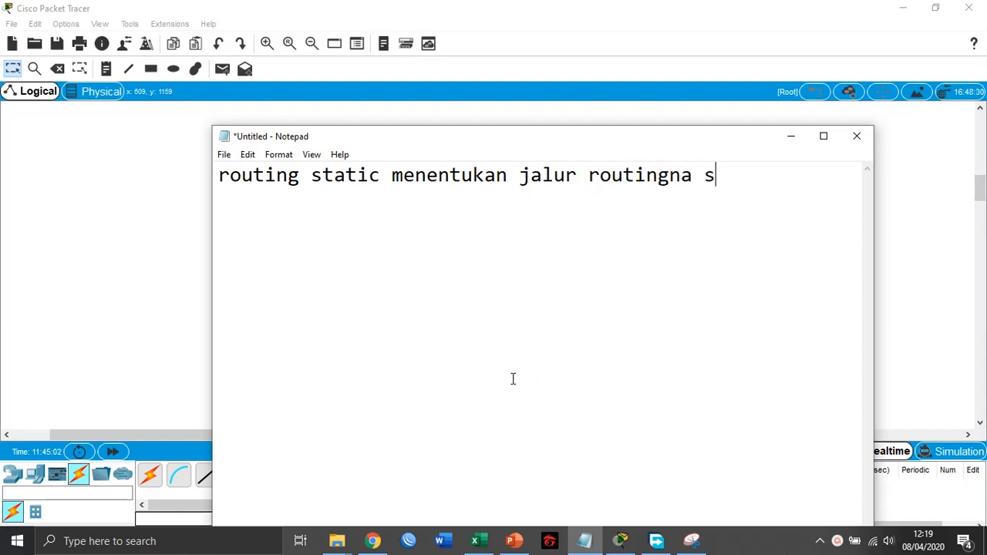
key(BackSpace)
key(BackSpace)
key(BackSpace)
text(ya sendiri tauu)
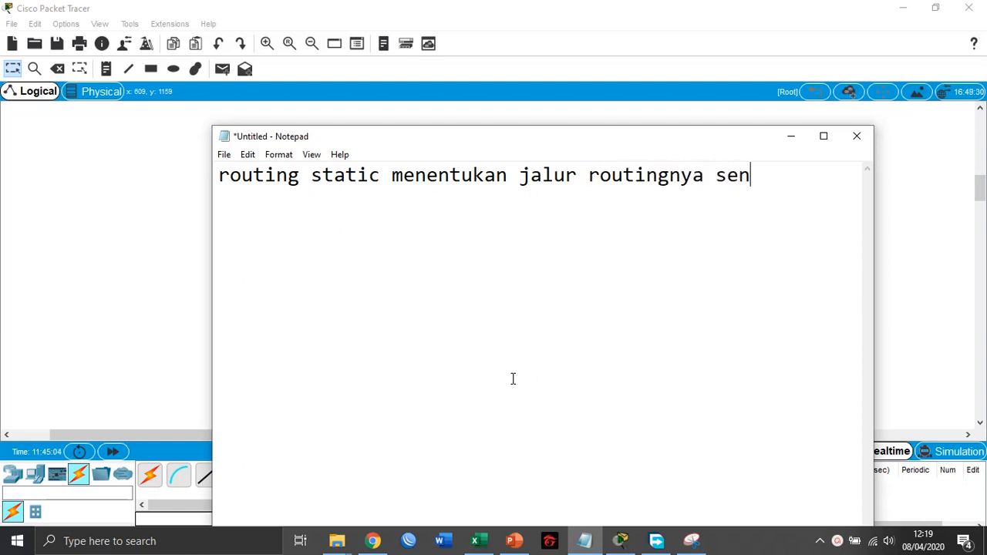
- Complete the static routing note with the words "atau manual", correcting the mistyped word after "sendiri"
key(BackSpace)
key(BackSpace)
key(BackSpace)
key(BackSpace)
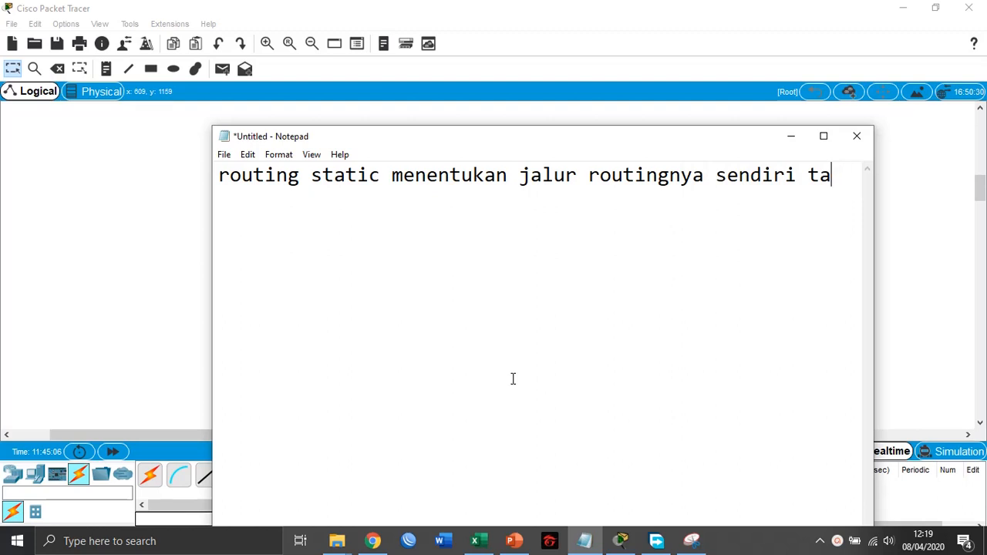
text(tau)
key(BackSpace)
key(BackSpace)
key(BackSpace)
text(atau manu)
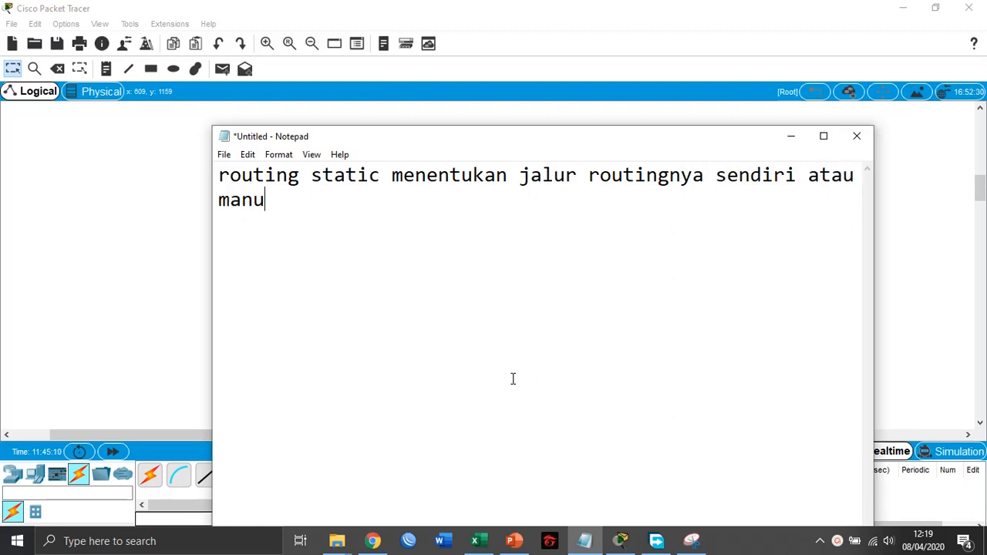
text(al)
- Add a separate note reading "routing dynamic router sendiri yg menentukan jalur routingnya secara otomatis" below the static routing note
key(Return)
text(routin)
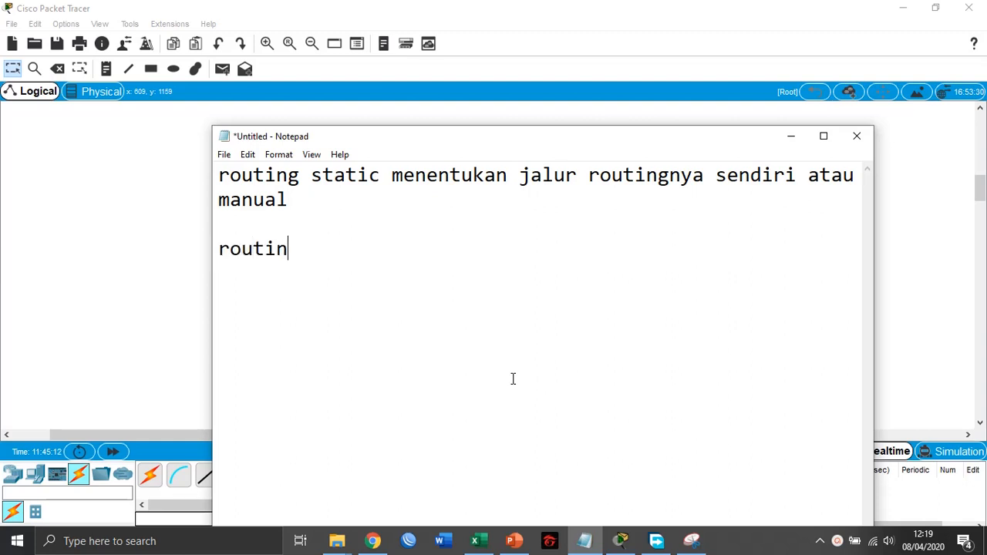
text(g dynamic )
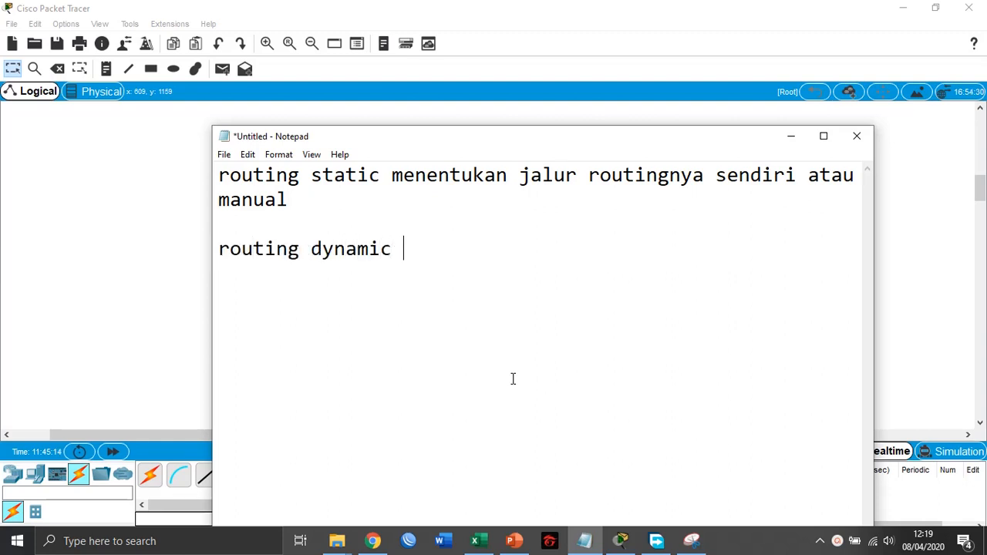
text(router s)
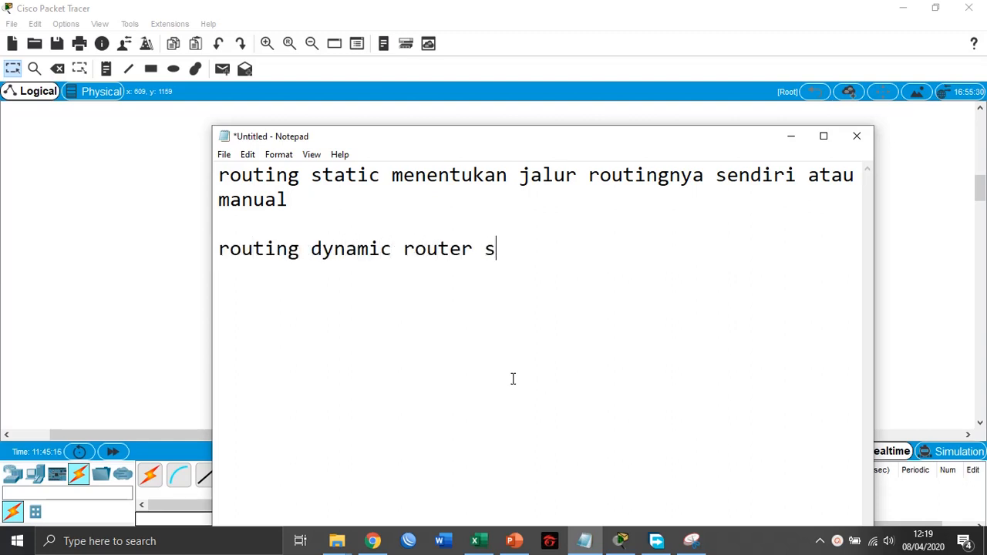
text(endiri yg men)
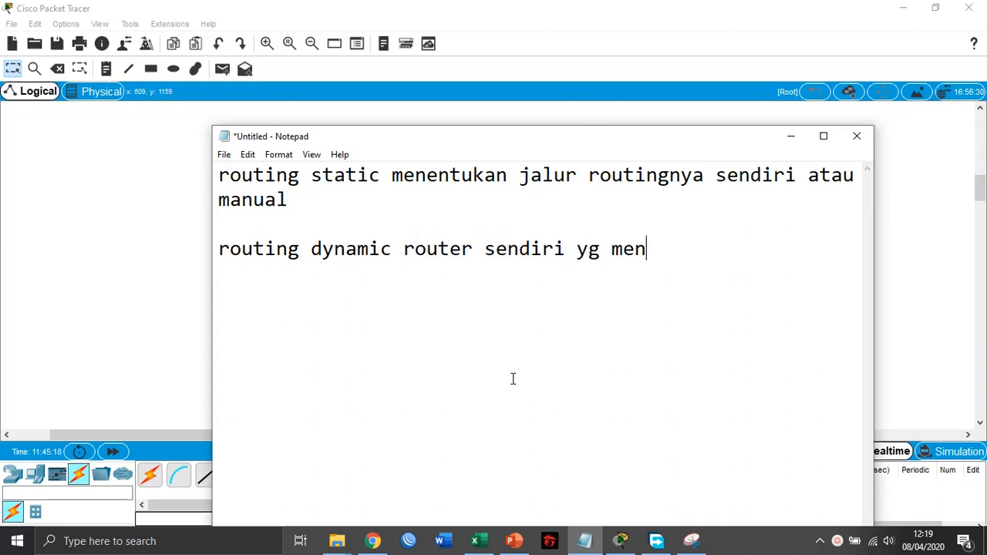
text(entukan ja)
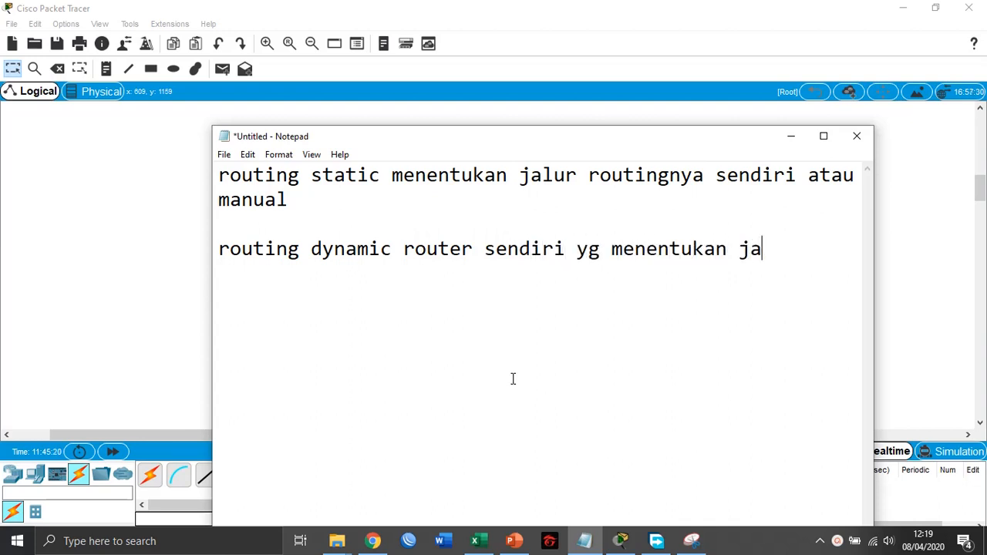
text(lur routing)
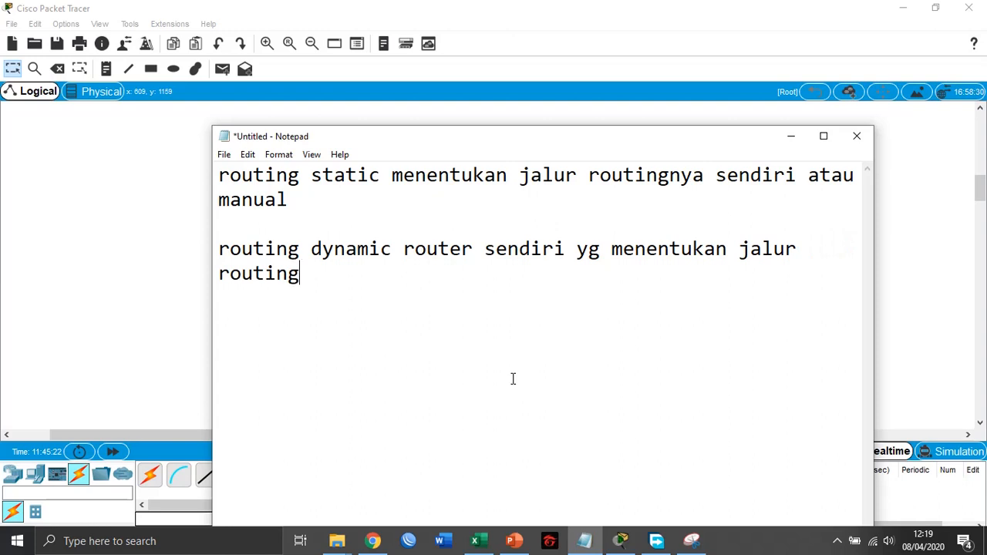
text(nya secara ot)
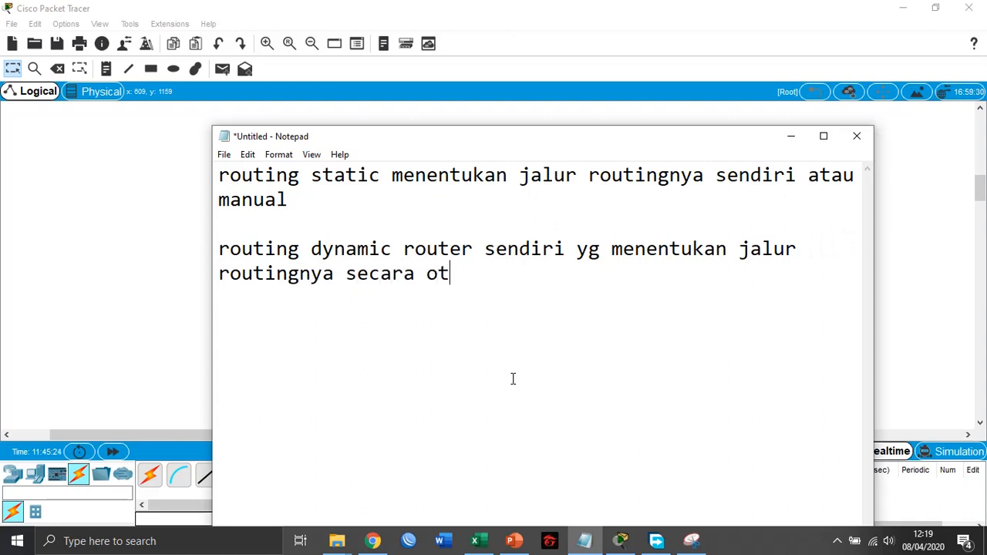
text(omatis)
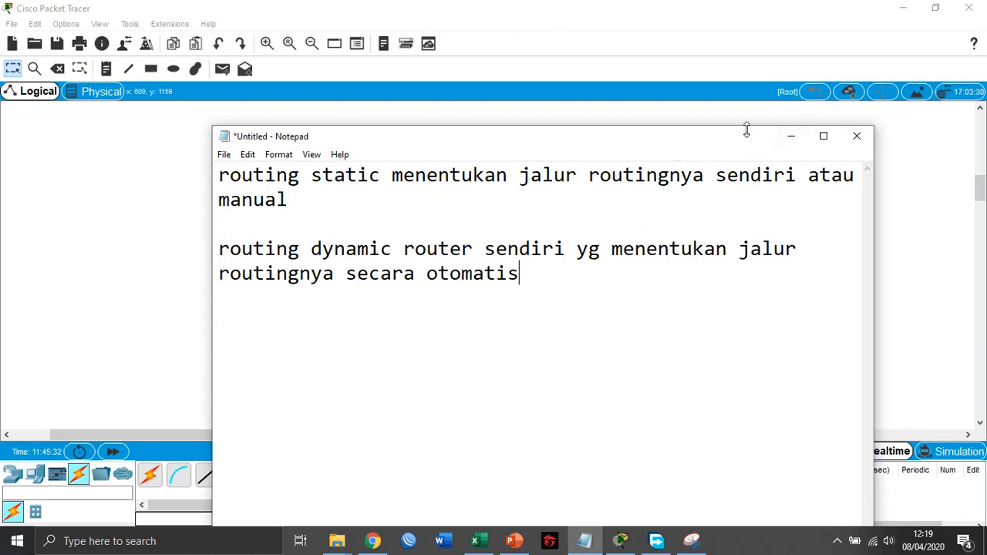
- Minimize Notepad to return to Packet Tracer and open the Router-1 device window
drag(731, 134, 713, 106)
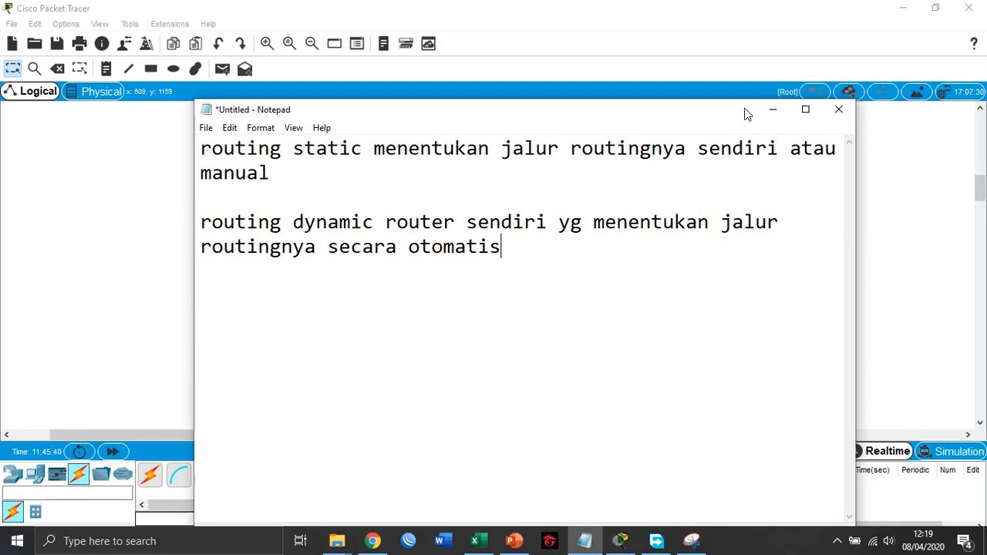
click(773, 109)
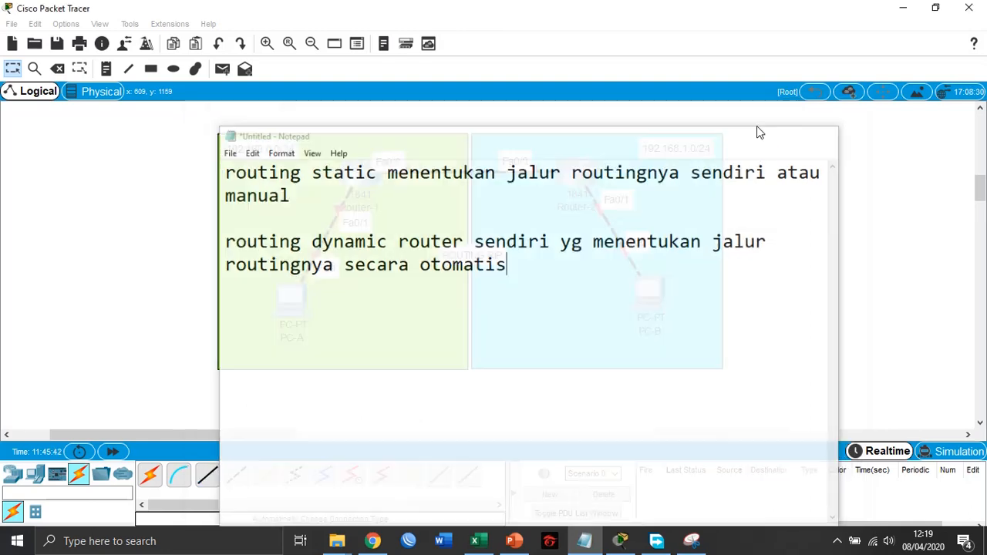
mouse_move(367, 214)
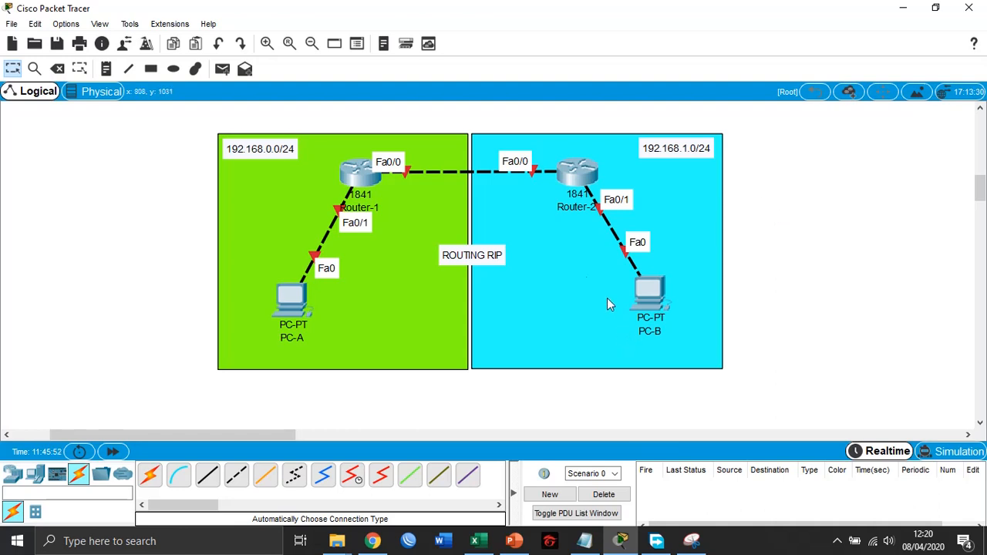
click(357, 174)
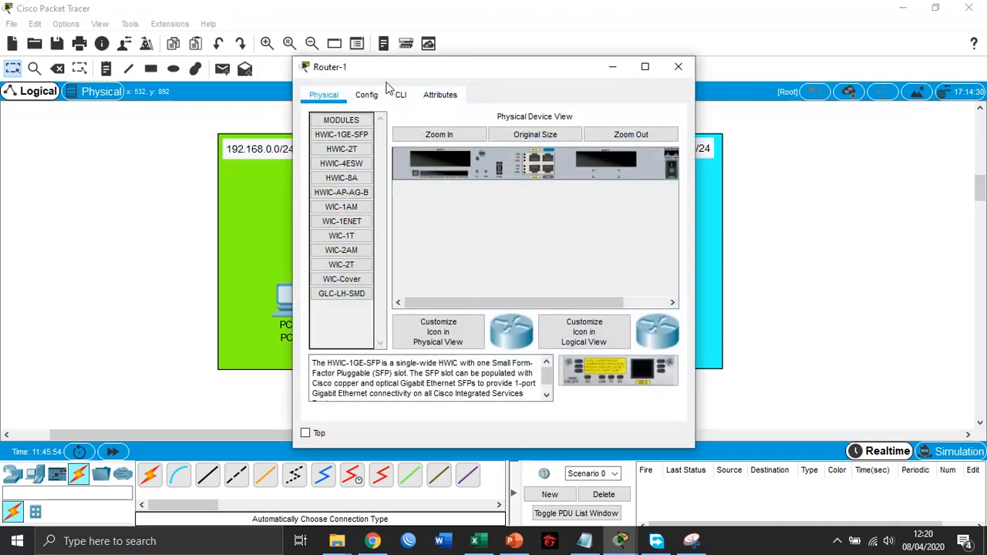
- Start the Windows Magnifier, open Router-1's command line interface and magnify the screen to 200%
click(17, 541)
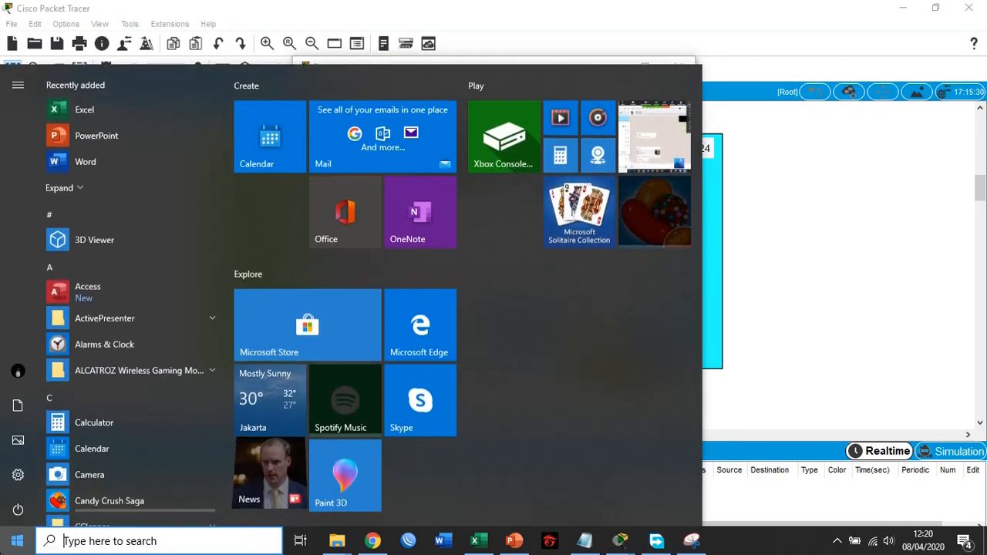
text(mag)
click(170, 144)
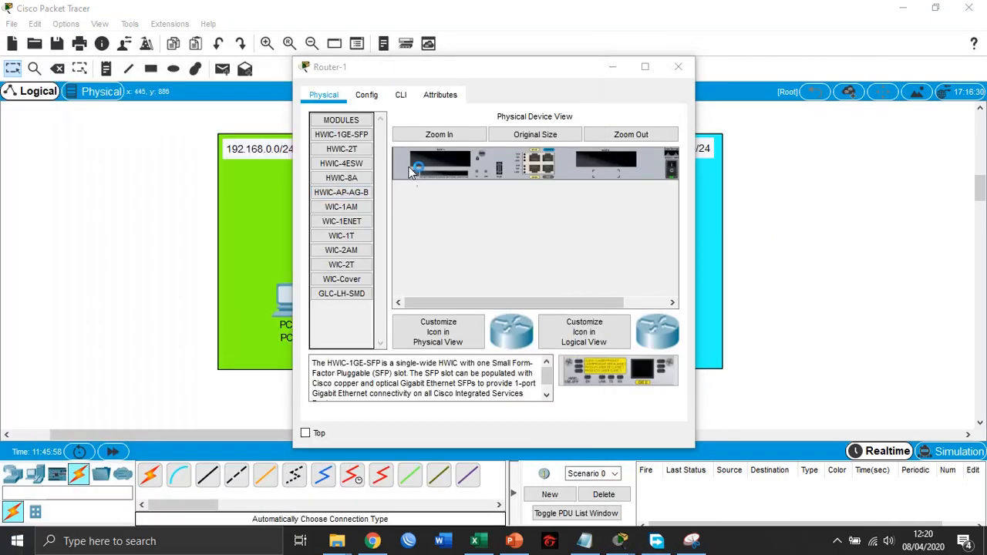
click(775, 190)
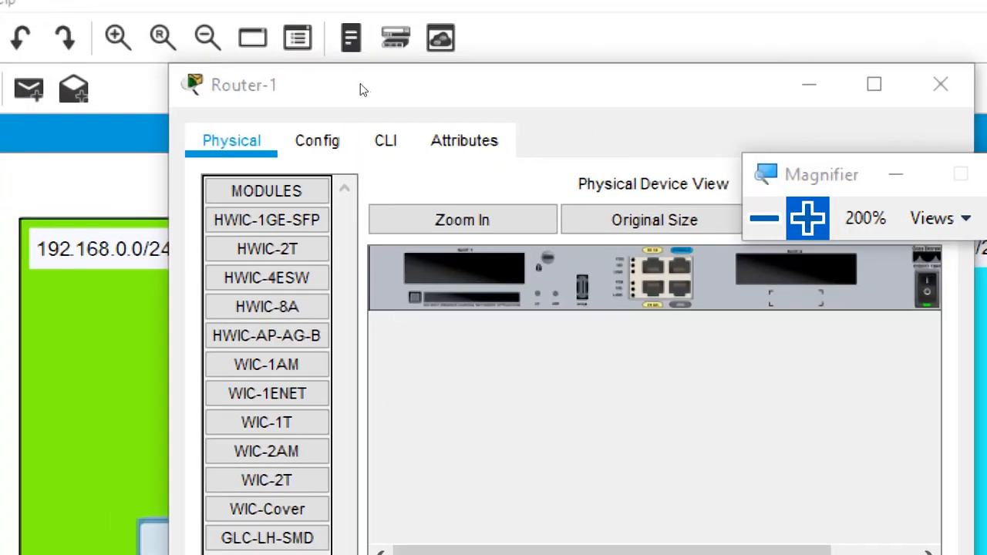
click(385, 140)
click(764, 219)
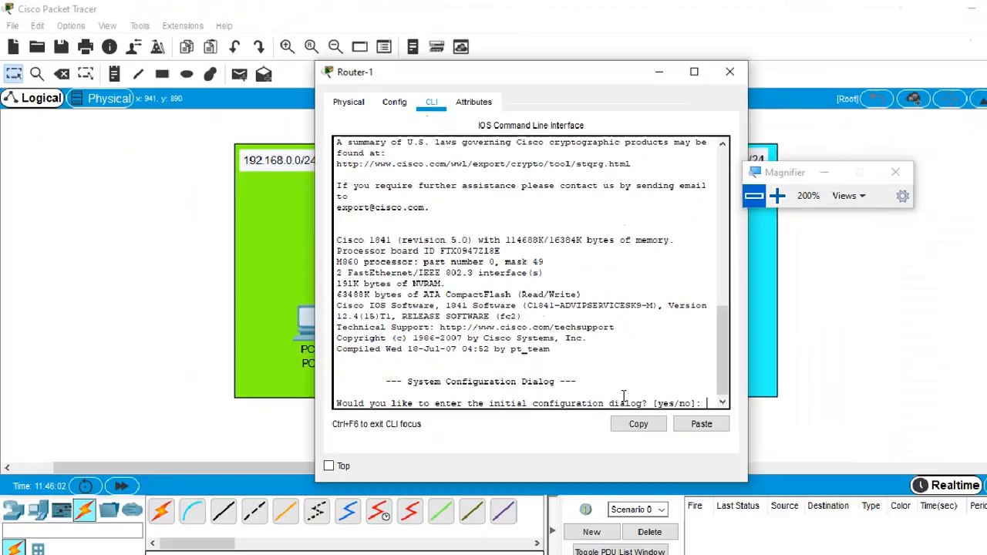
click(775, 195)
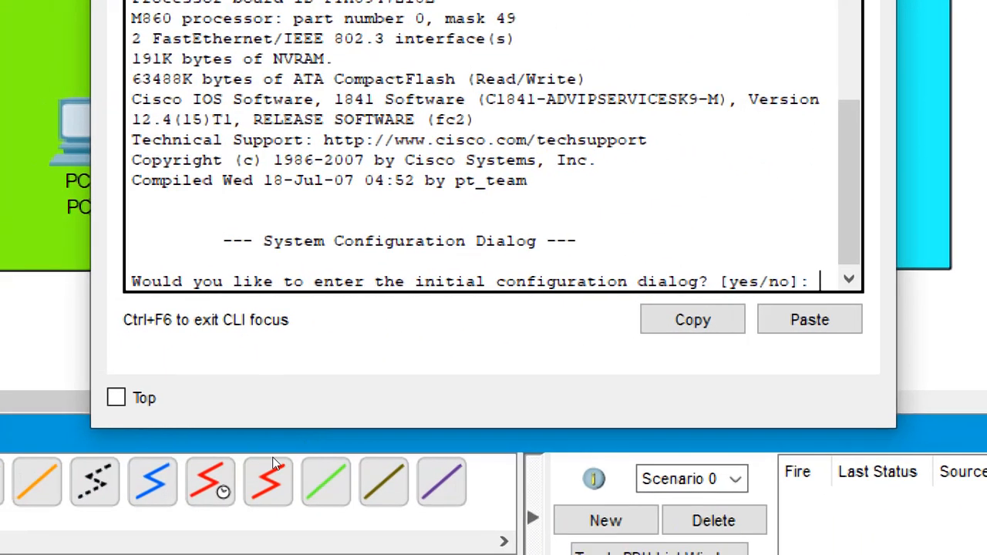
- Answer no to Router-1's initial configuration dialog and enter global configuration mode with enable and conf t
text(no)
key(Return)
key(Return)
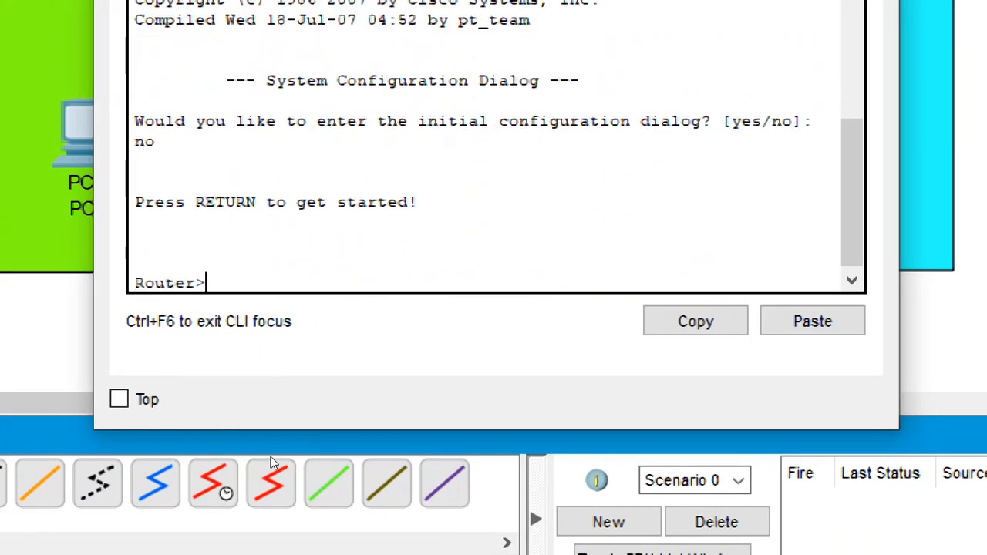
text(enab)
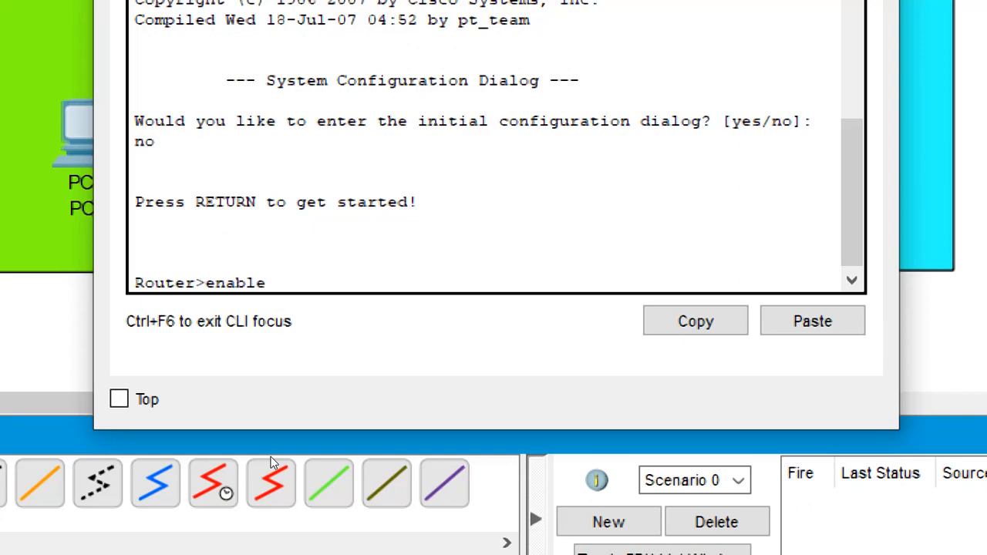
text(le)
key(Return)
text(conf t)
key(Return)
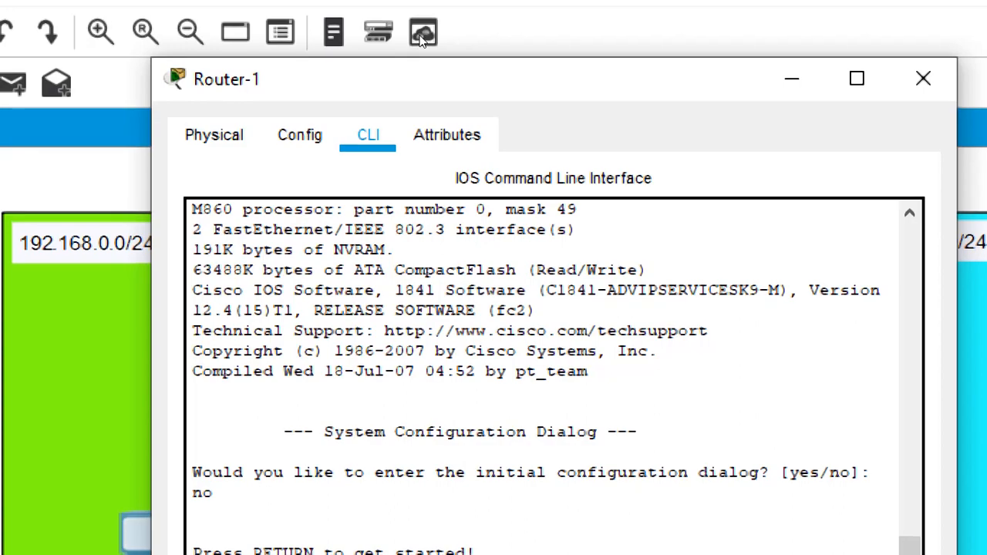
- Clear the Router-1 window away from the topology and reset the Magnifier to 100%
drag(437, 65, 512, 72)
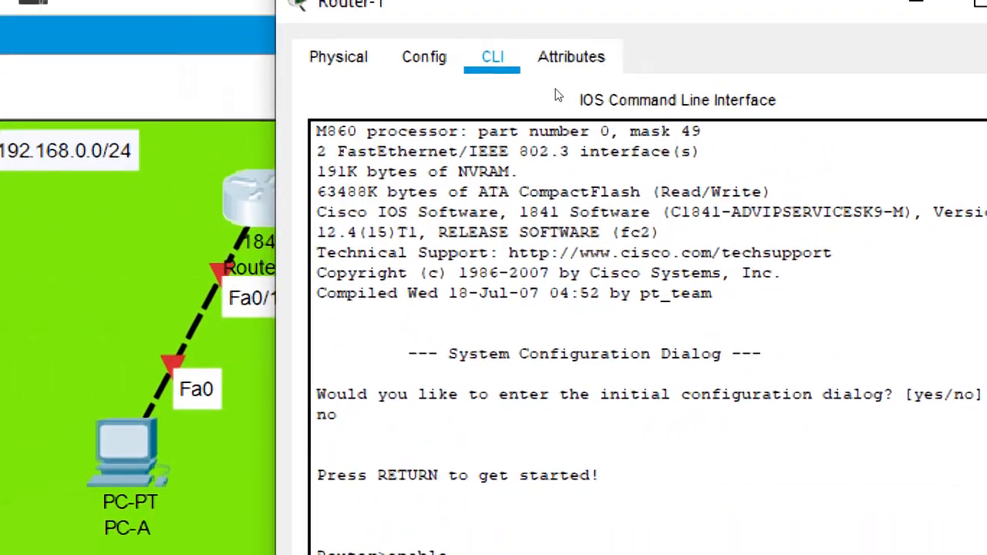
drag(586, 8, 561, 168)
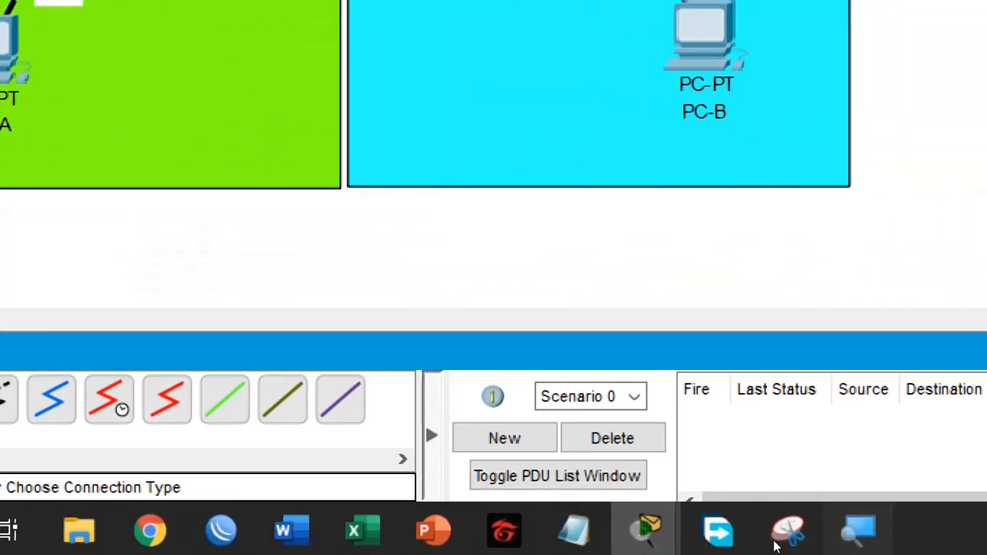
click(730, 545)
click(680, 219)
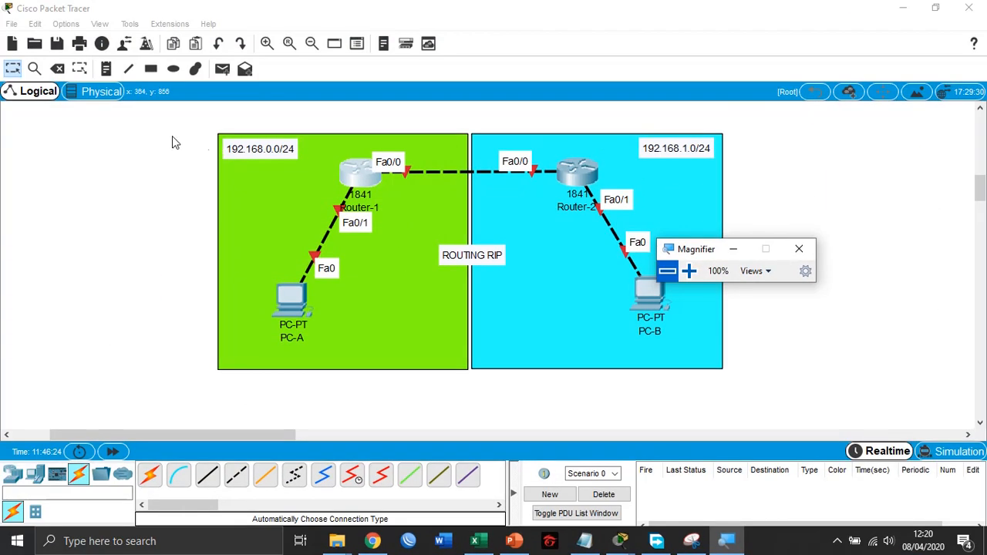
- Place a note reading "10.10.10.0/30" above the link between Router-1 and Router-2
click(107, 68)
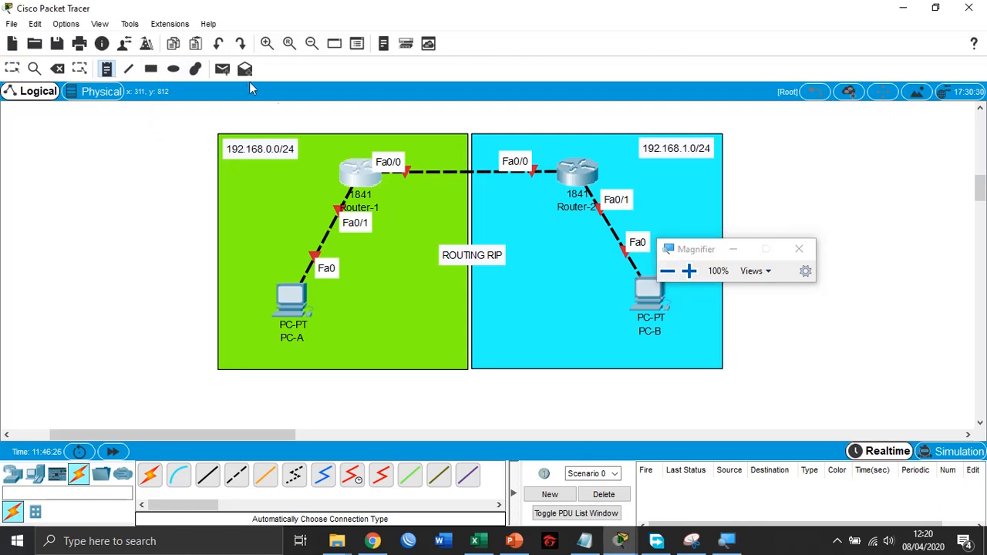
click(441, 147)
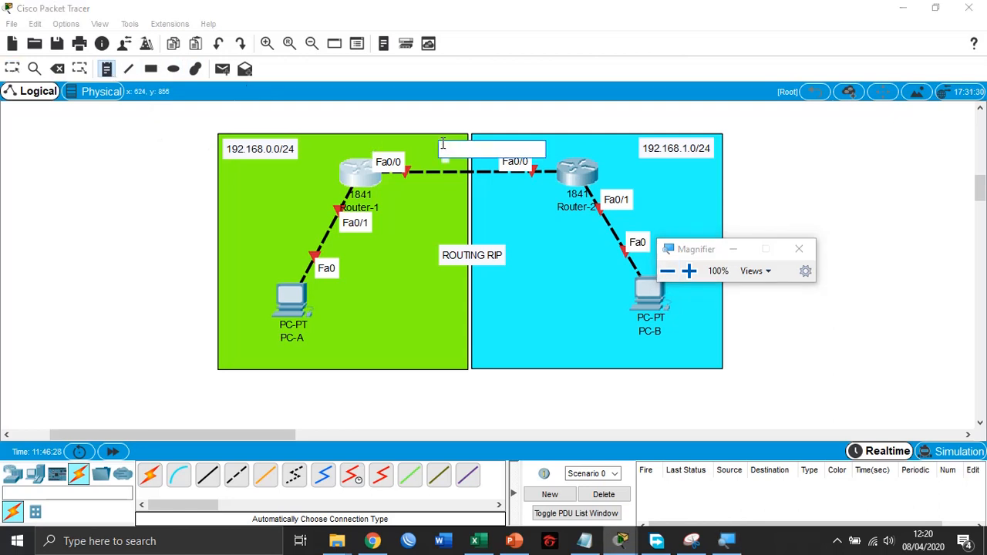
text(10.10.10.0/30)
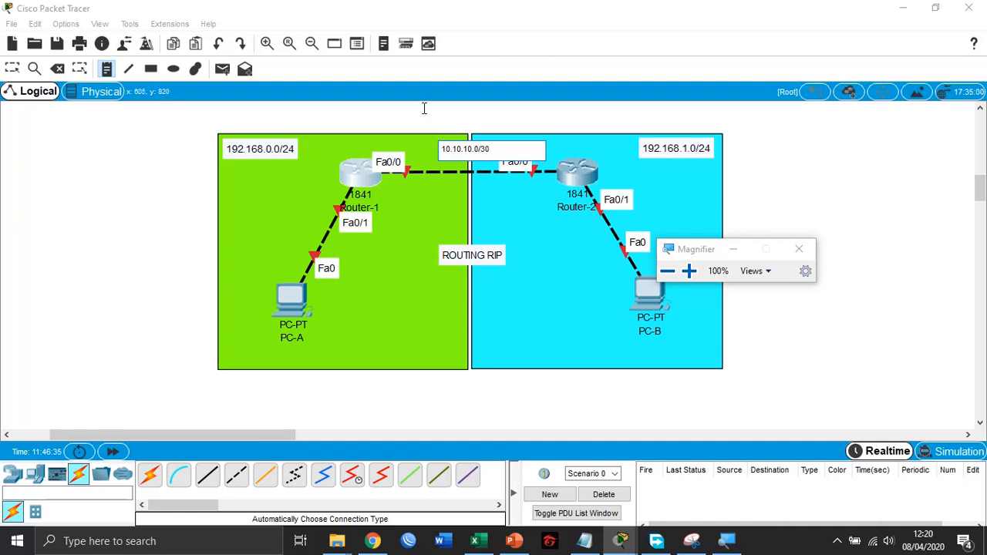
click(408, 108)
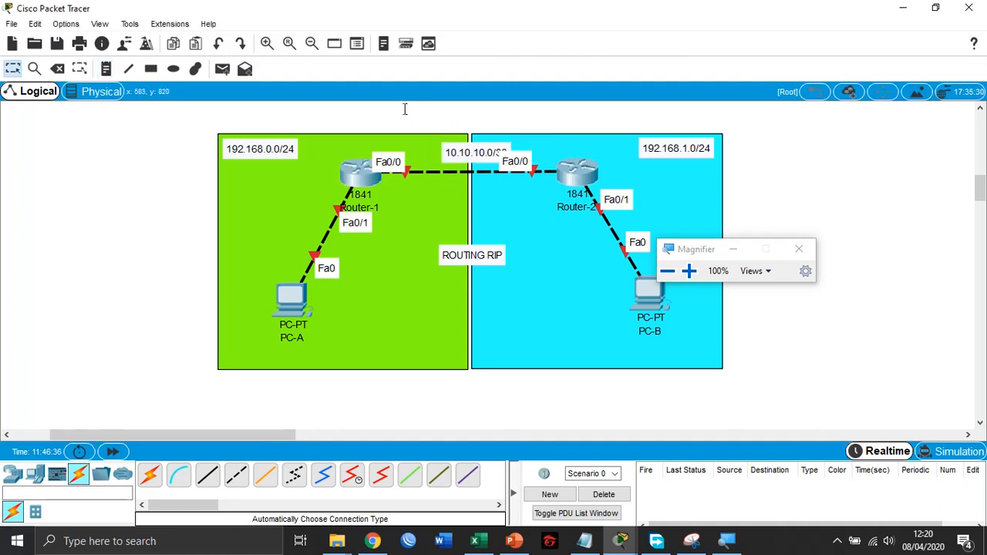
- Move the 10.10.10.0/30 note to just below the link between Router-1 and Router-2
click(14, 69)
drag(474, 157, 465, 196)
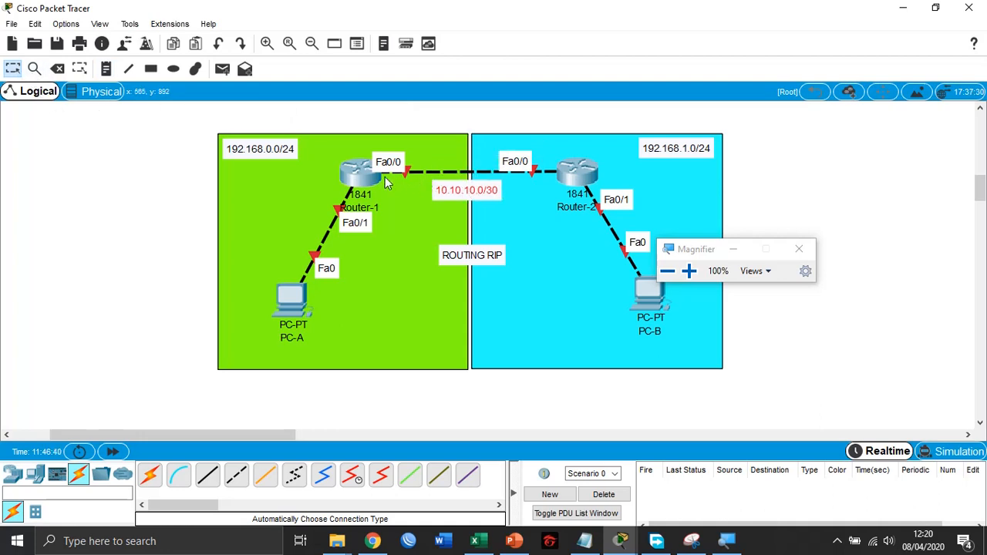
- Reopen Router-1's command line interface and magnify the screen to 200%
mouse_move(357, 178)
click(345, 181)
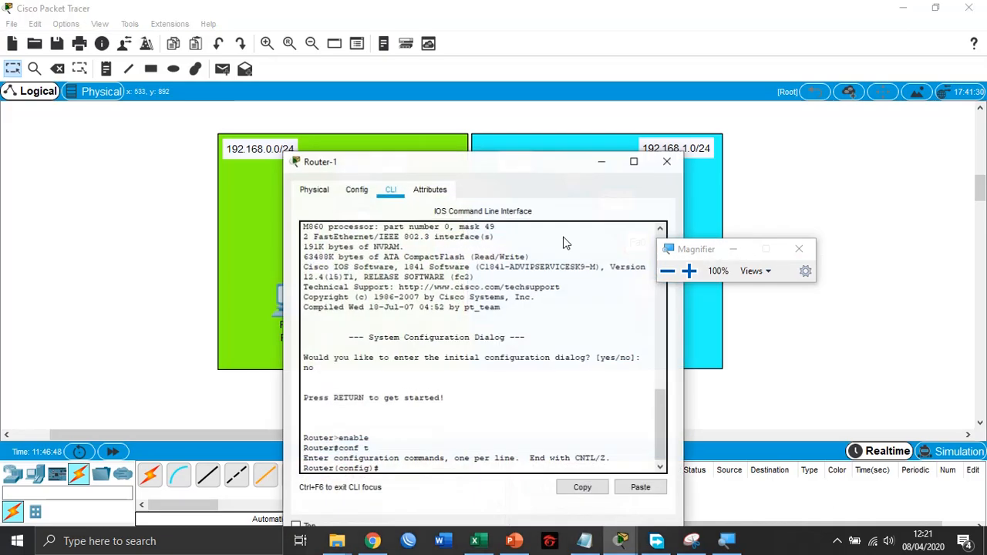
click(688, 270)
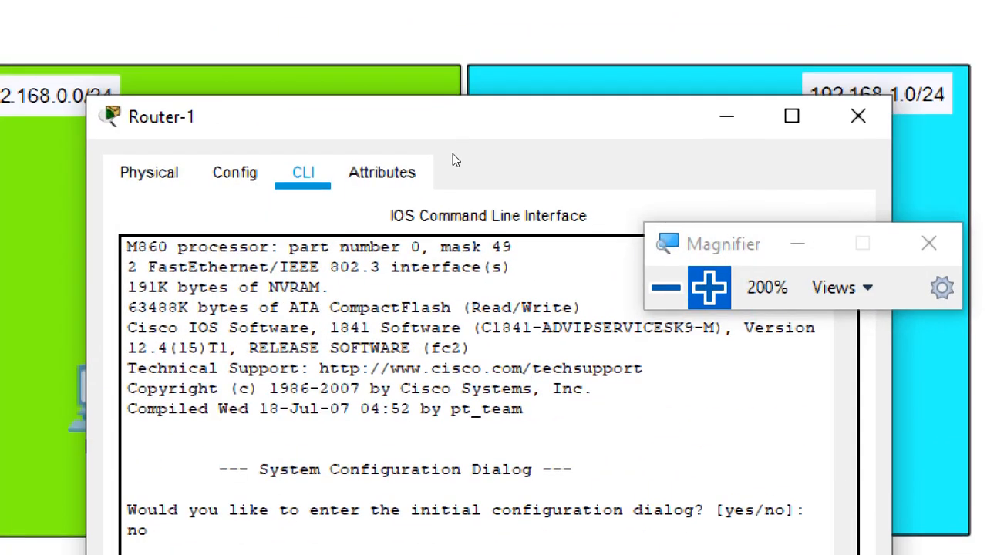
drag(452, 154, 489, 94)
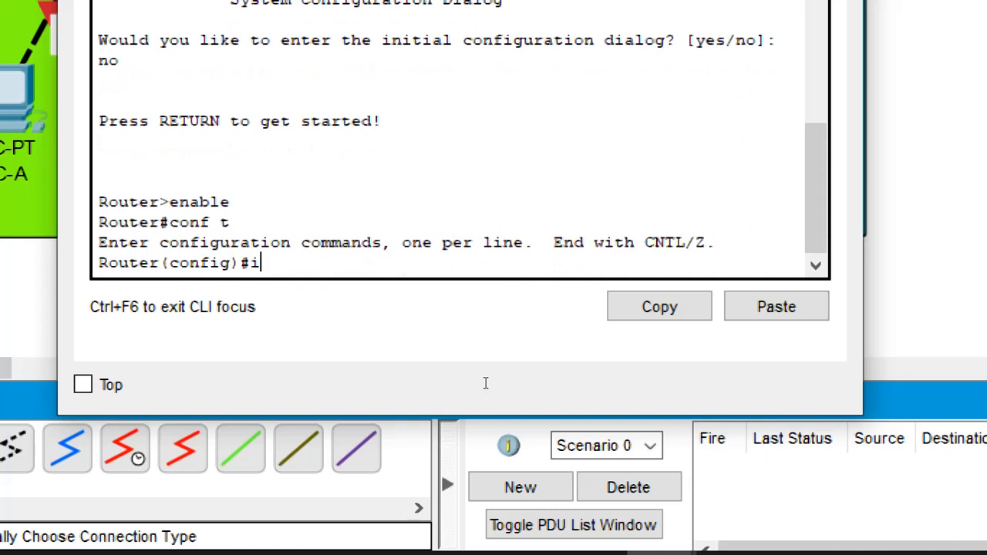
- Enter Router-1's interface fa0/0 and assign it the IP address 10.10.10.1 with mask 255.255.255.0
text(nterface fa)
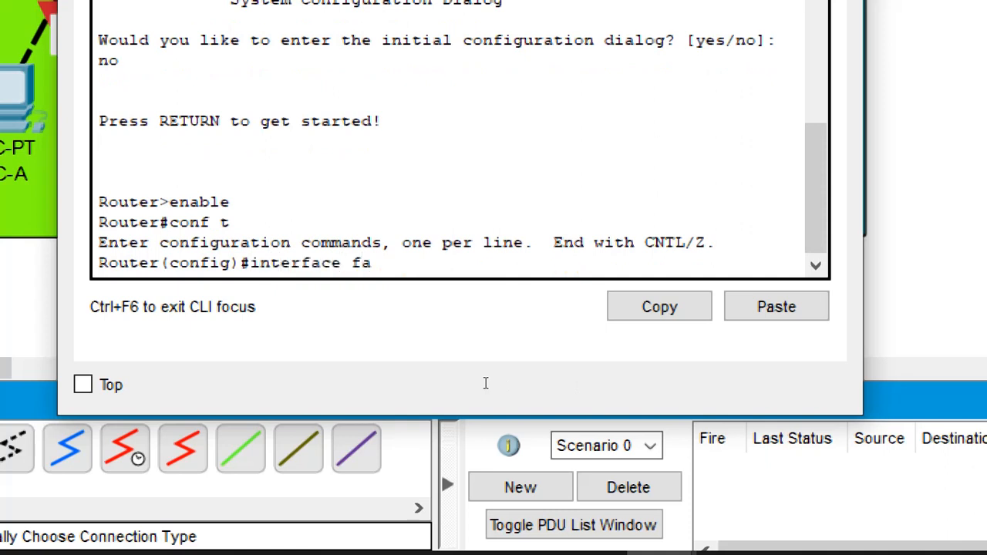
text(0.0)
key(BackSpace)
key(BackSpace)
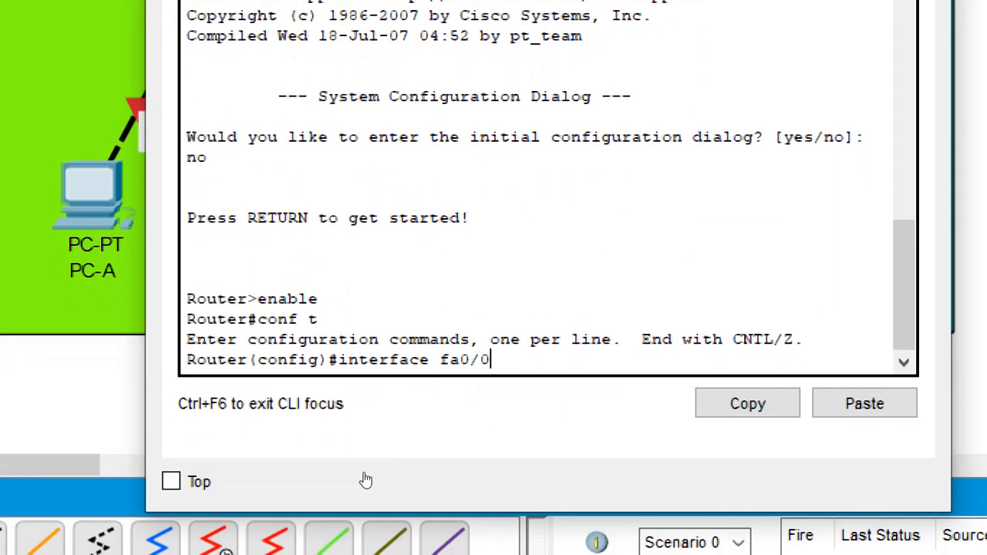
key(Return)
text(ip addres)
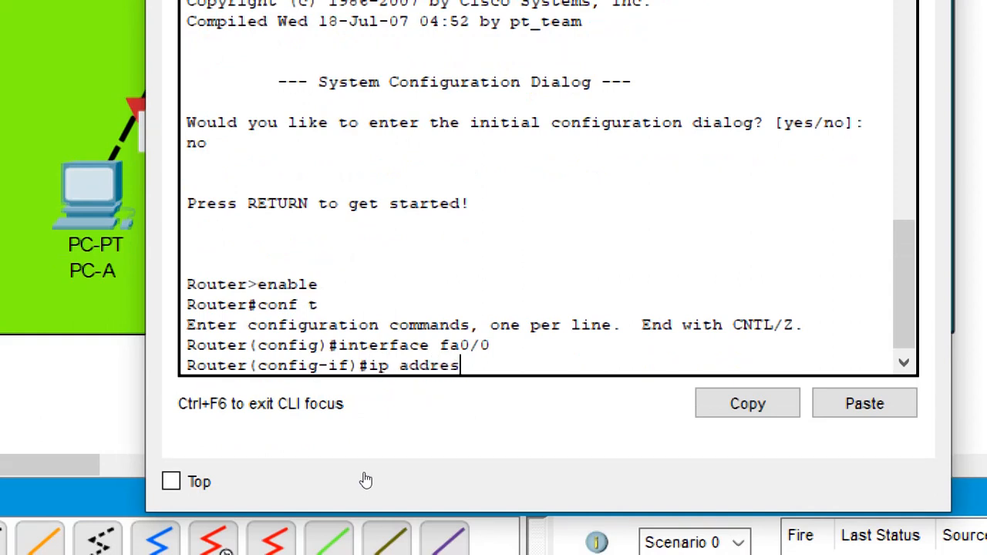
text(s 10.10.10.)
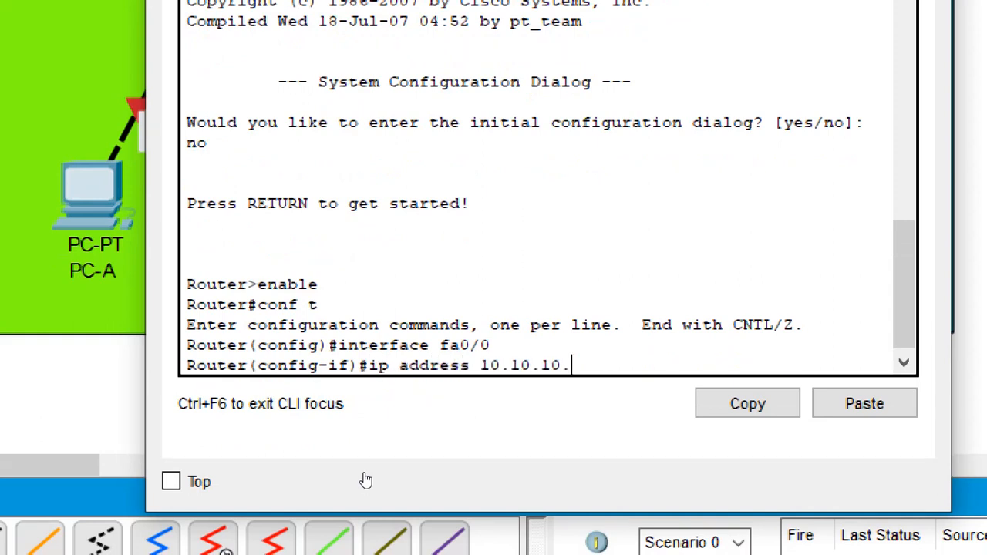
text(1 255.255.255.0)
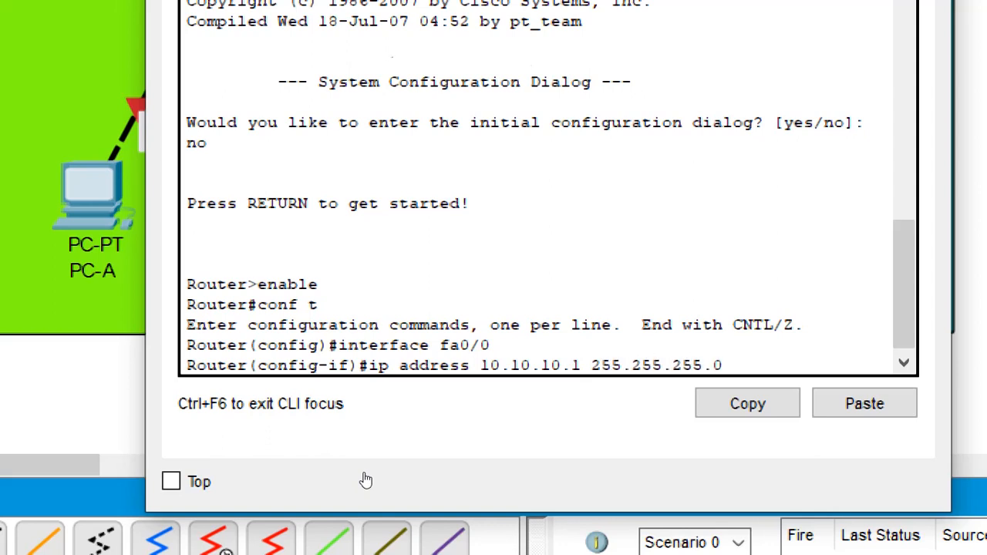
key(Return)
- Enable Router-1's fa0/0 interface with no sh and exit to global configuration mode
text(no sh)
key(Return)
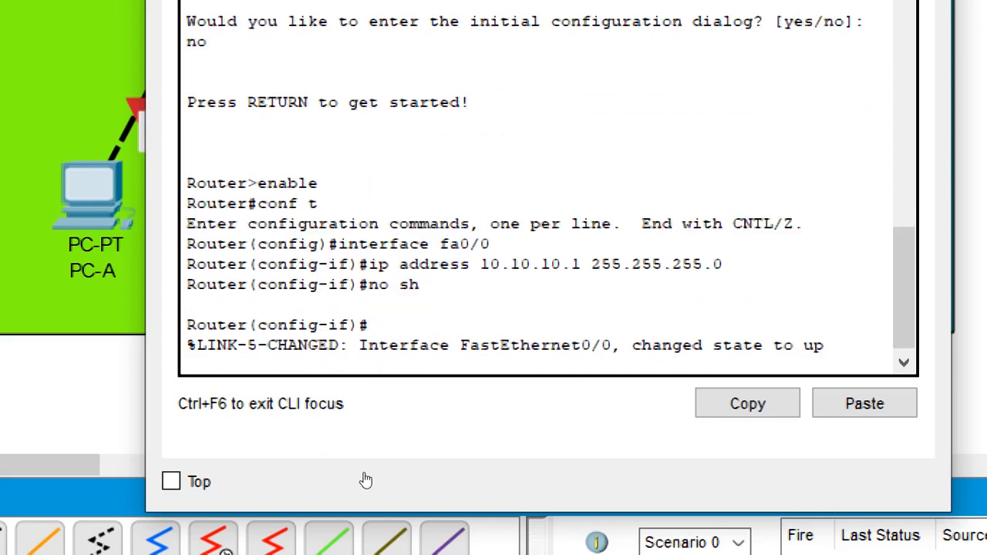
key(Return)
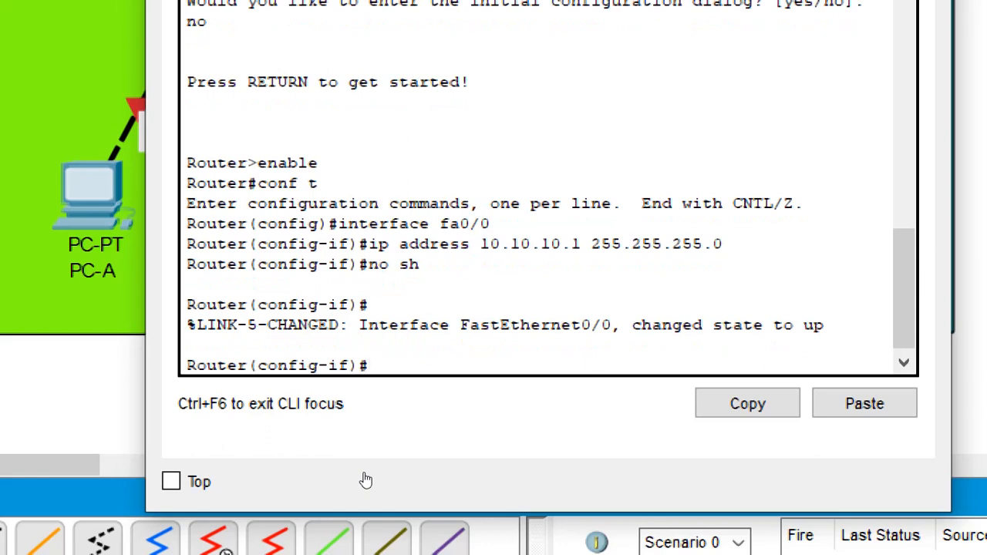
text(exit)
key(Return)
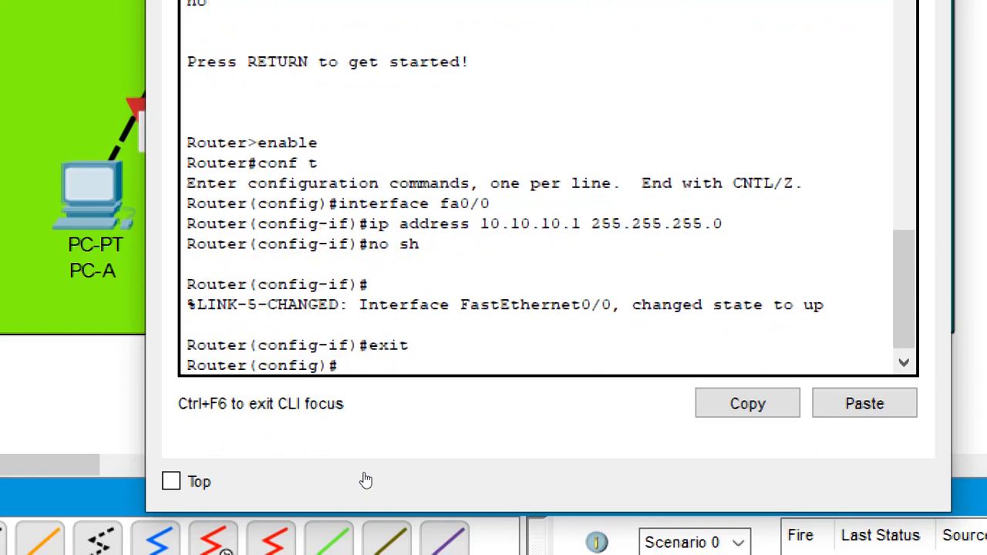
- Enter Router-1's interface fa0/1 and assign it the IP address 192.168.0.1 with mask 255.255.255.0
text(interface)
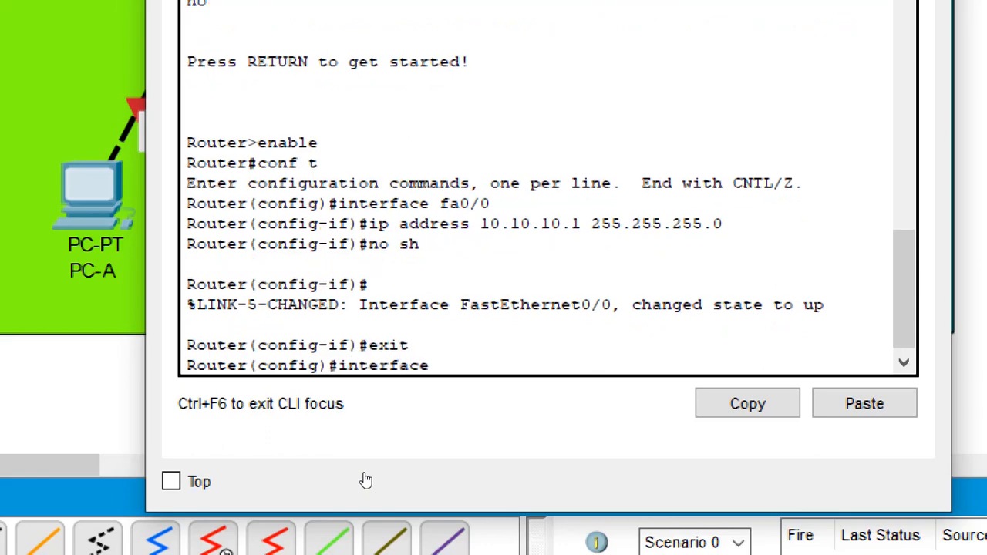
text( fa0/1)
key(Return)
text(ip addre)
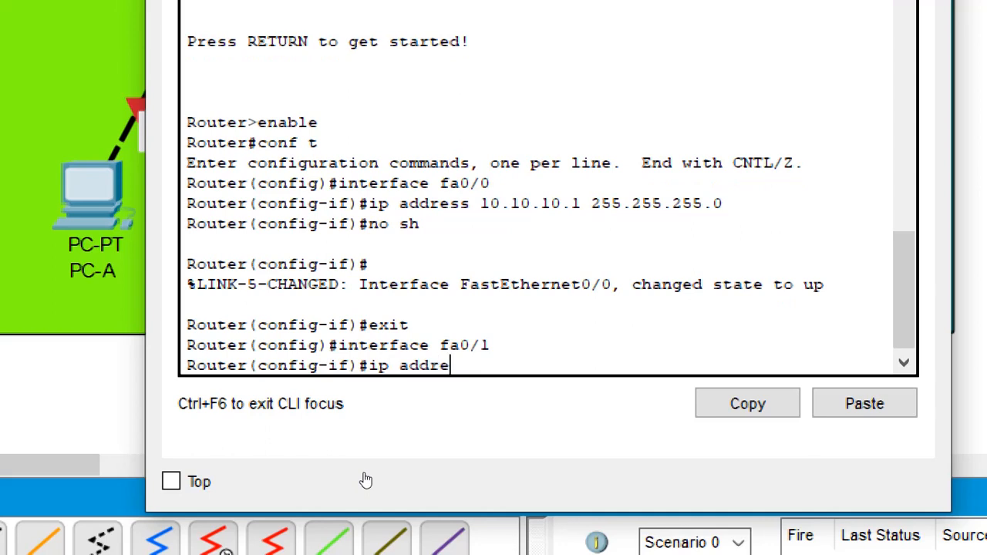
text(ss 192.168.0)
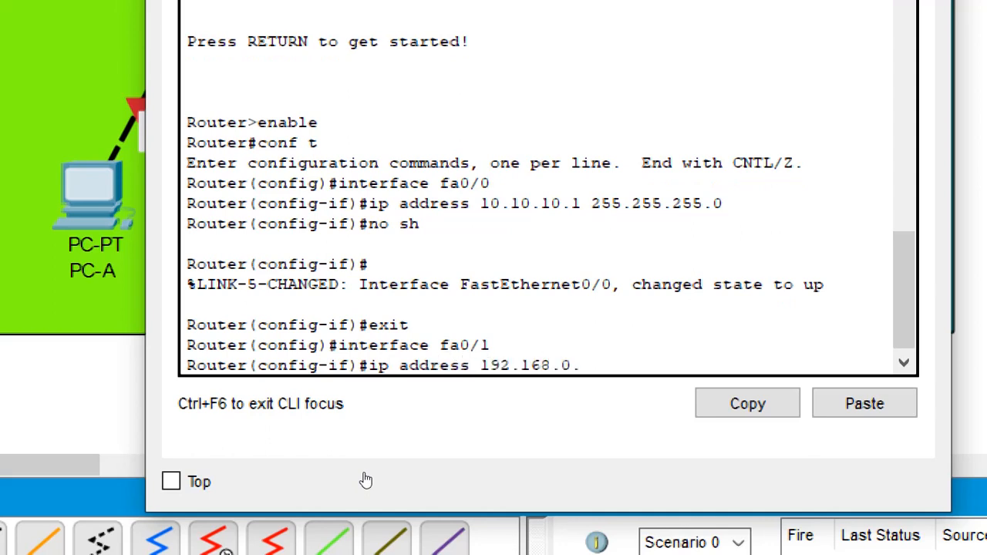
text(.1 255.255.255.0)
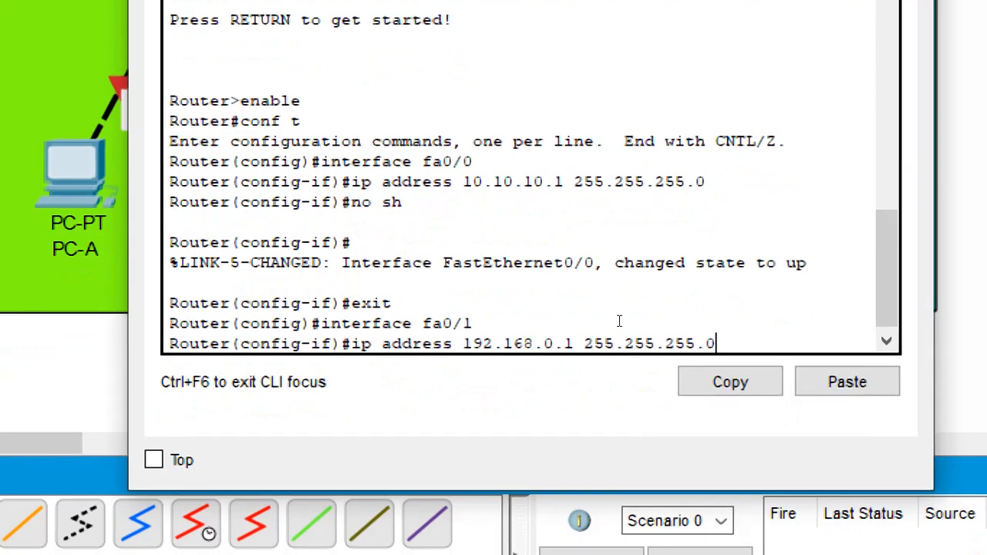
key(Return)
- Enable Router-1's fa0/1 interface with no sh and exit to global configuration mode
text(non sh)
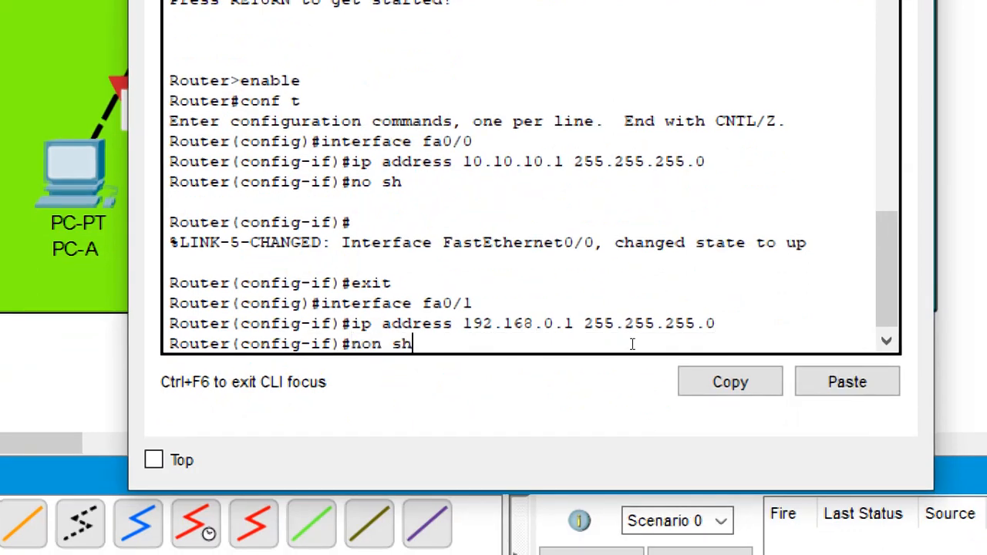
key(Return)
text(no sh)
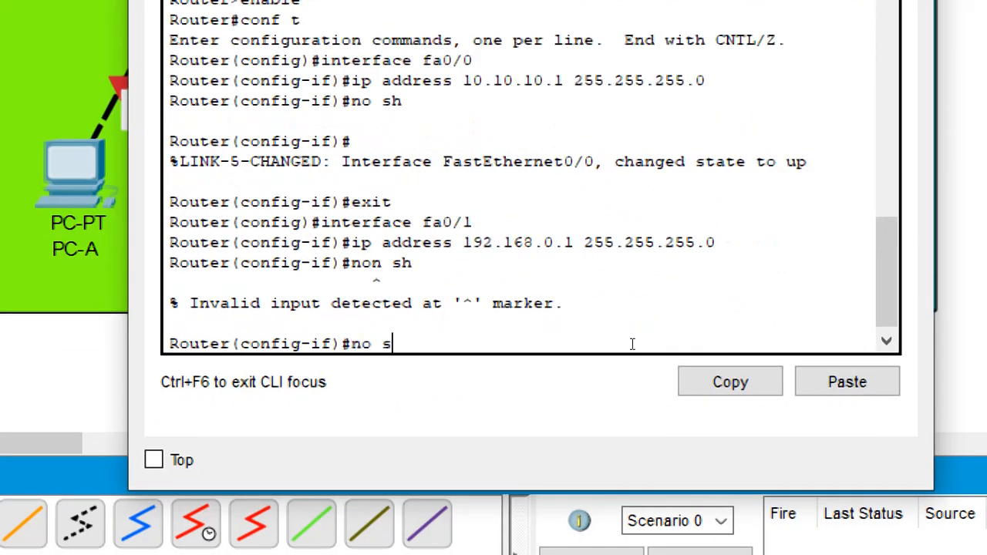
key(Return)
key(Return)
text(exit)
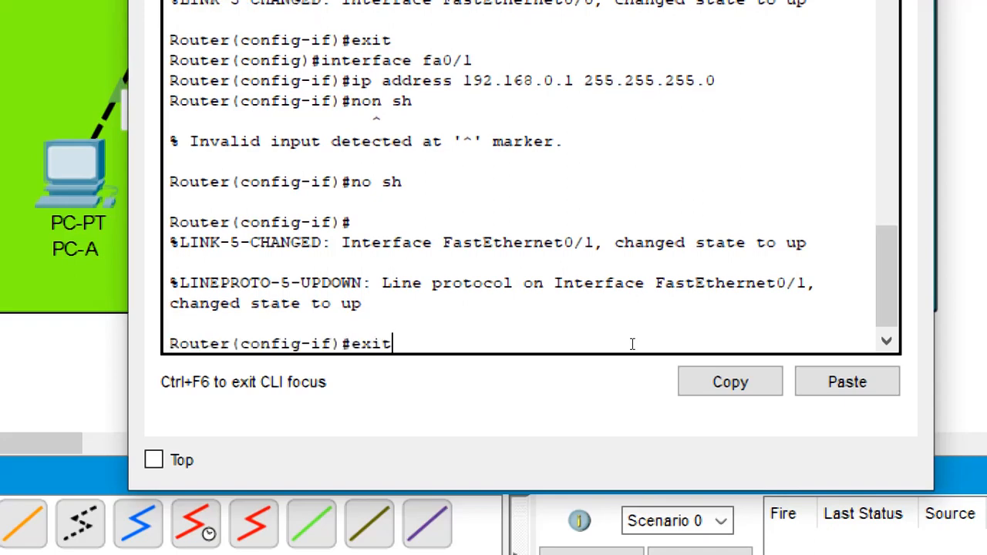
key(Return)
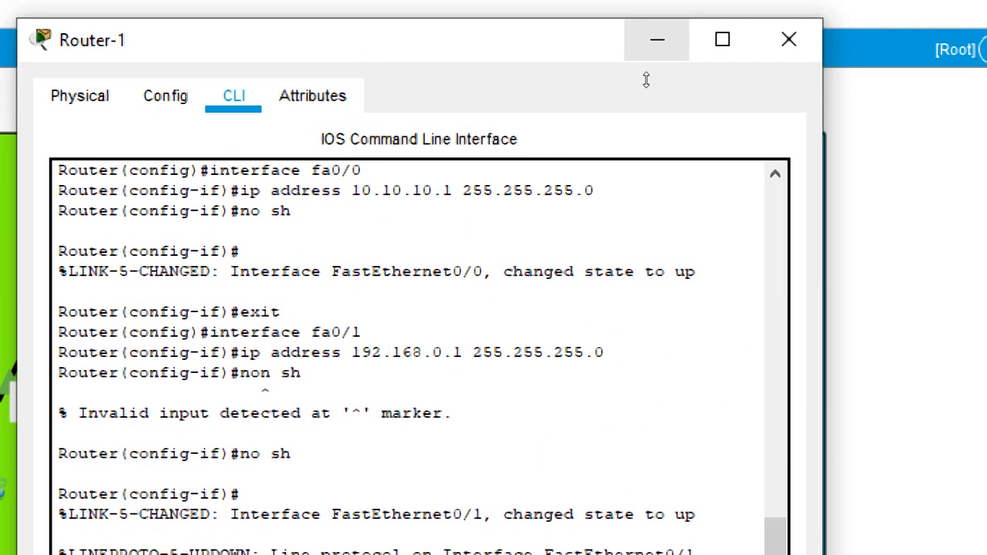
- Minimize the Router-1 window and change the router link's note to read "10.10.10.0/24"
click(663, 24)
click(490, 192)
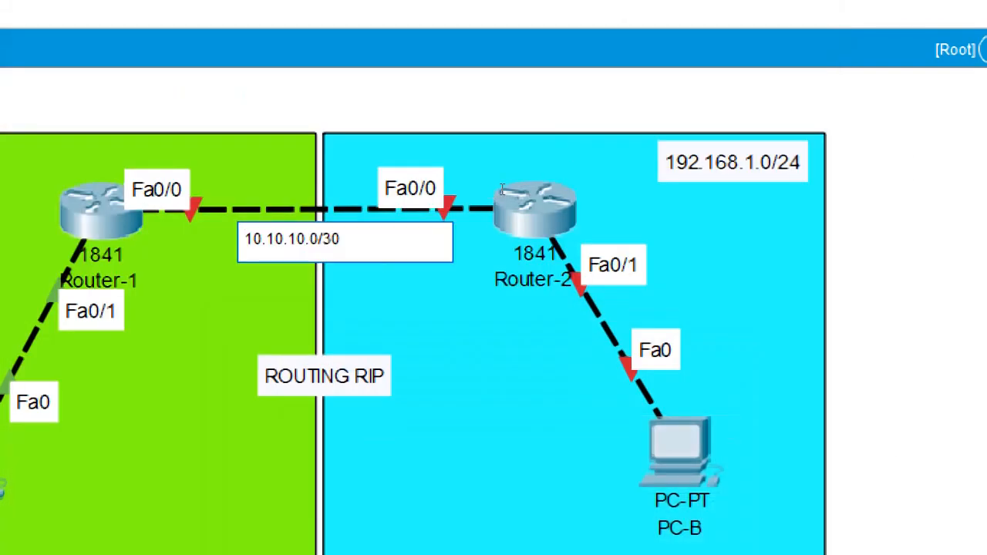
key(BackSpace)
key(BackSpace)
text(2)
click(823, 197)
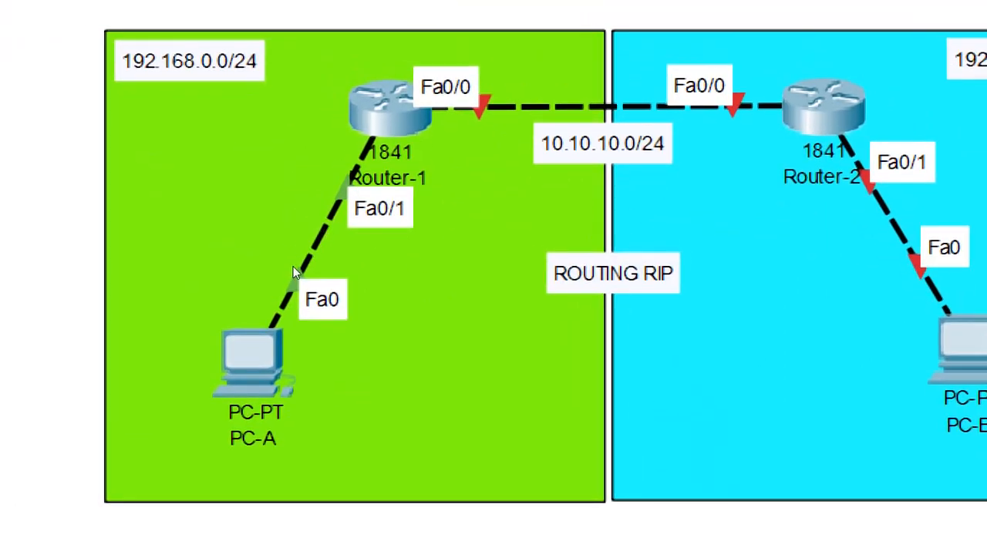
- Review the fa0/0 and fa0/1 addressing commands in Router-1's command line interface
click(369, 177)
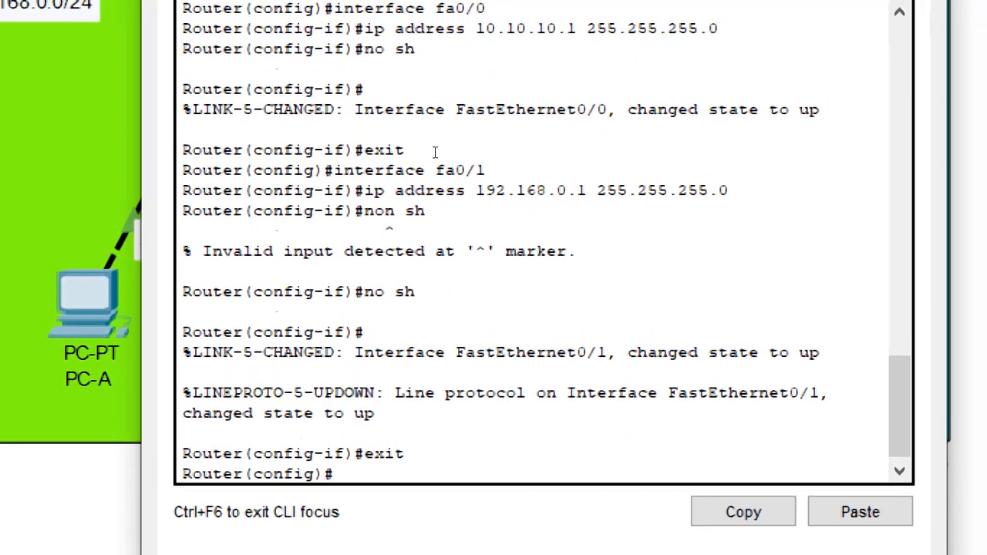
scroll(437, 118, up, 4)
scroll(470, 209, down, 3)
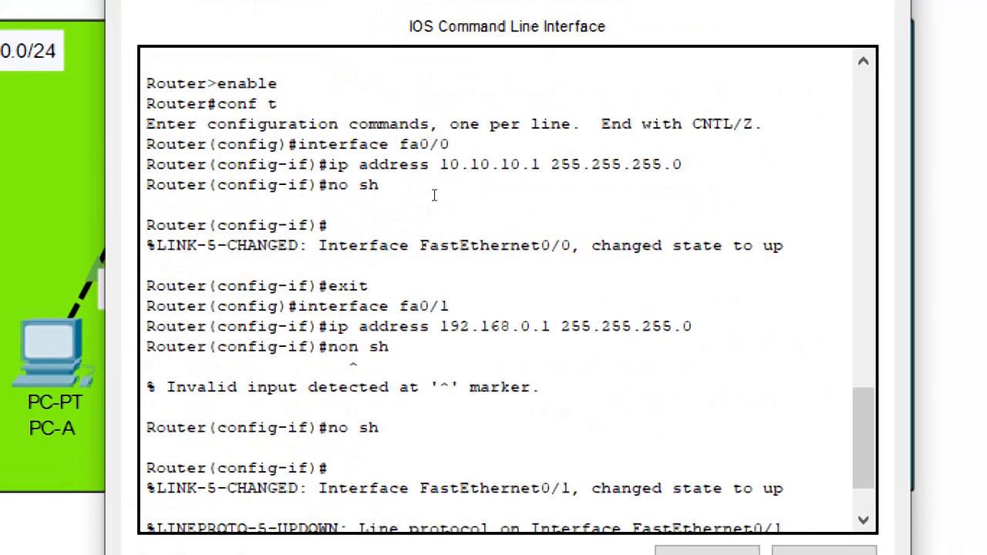
drag(416, 197, 297, 144)
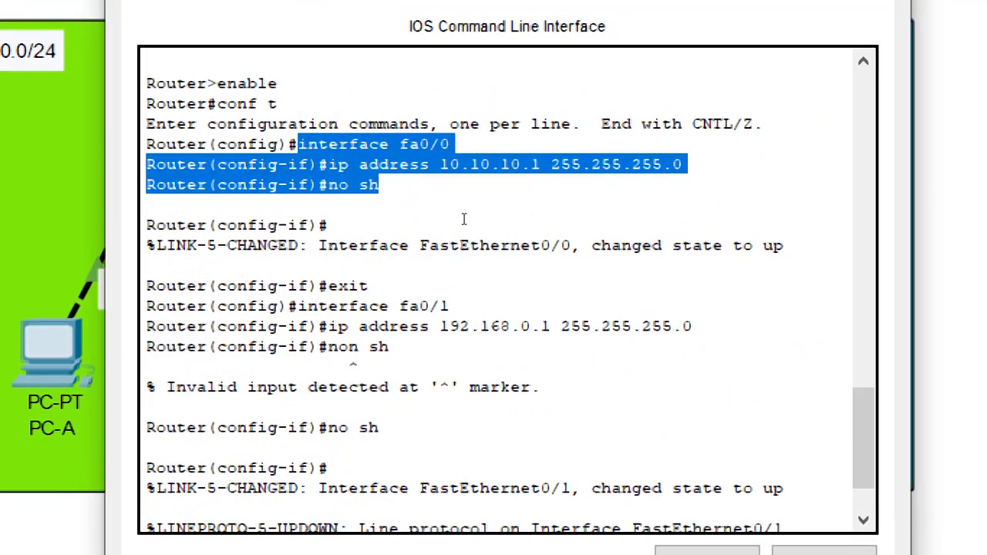
scroll(485, 224, down, 2)
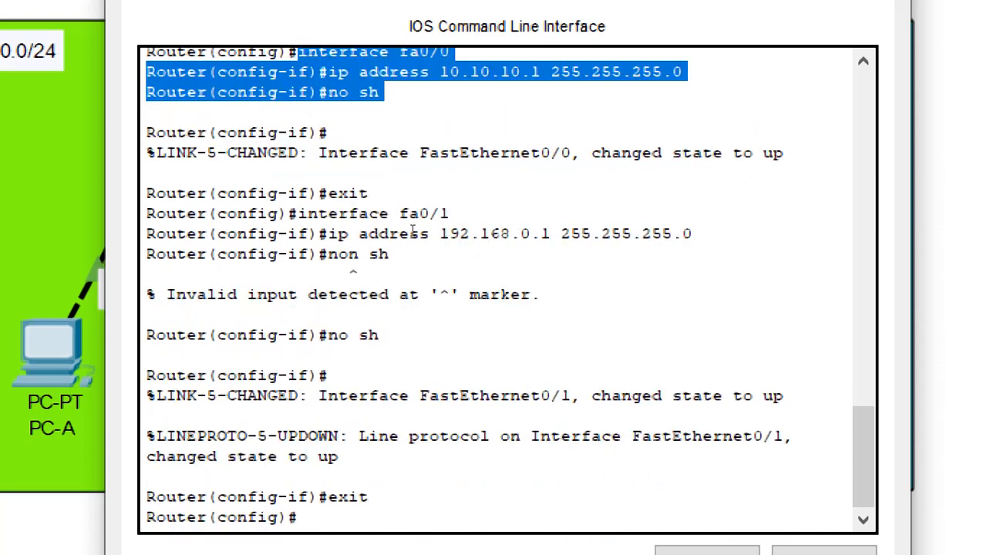
drag(358, 234, 289, 213)
drag(458, 249, 171, 270)
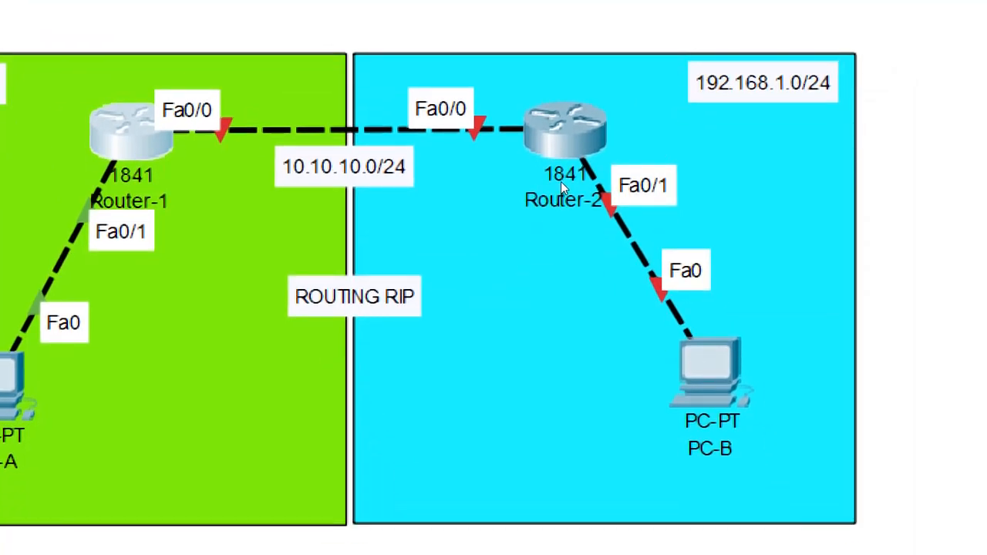
- Open Router-2's command line interface, answer no to the initial configuration dialog and enter global configuration mode with enable and conf t
click(574, 181)
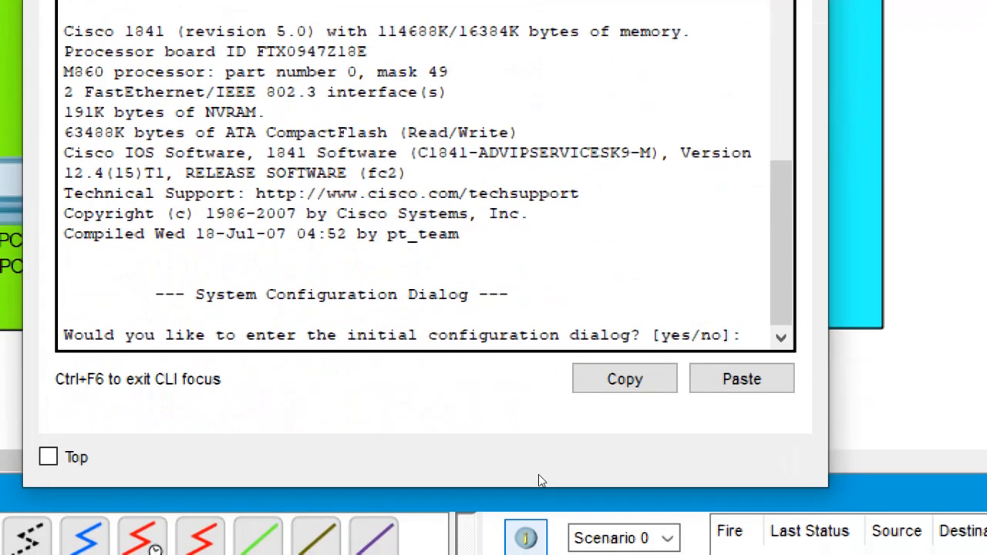
text(no)
key(Return)
key(Return)
text(enab)
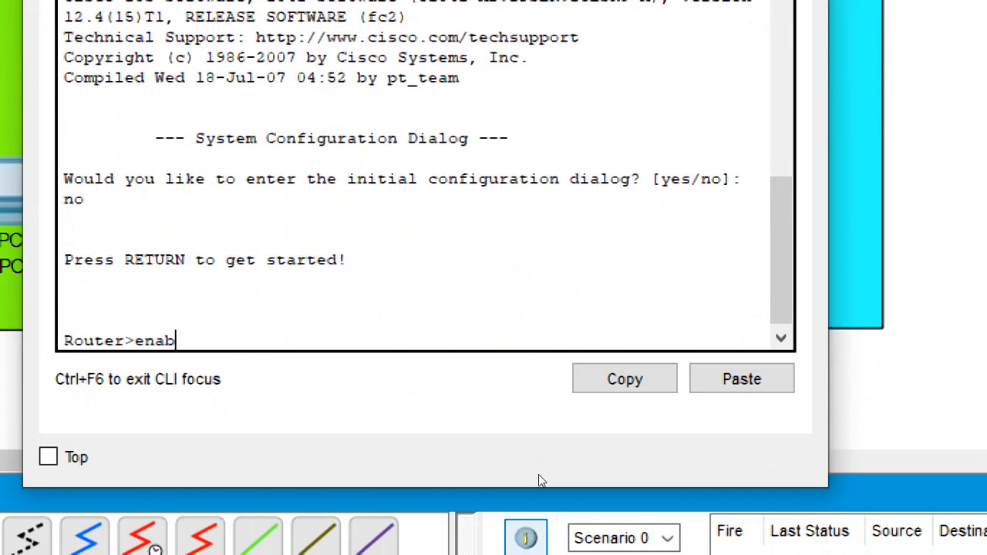
text(le)
key(Return)
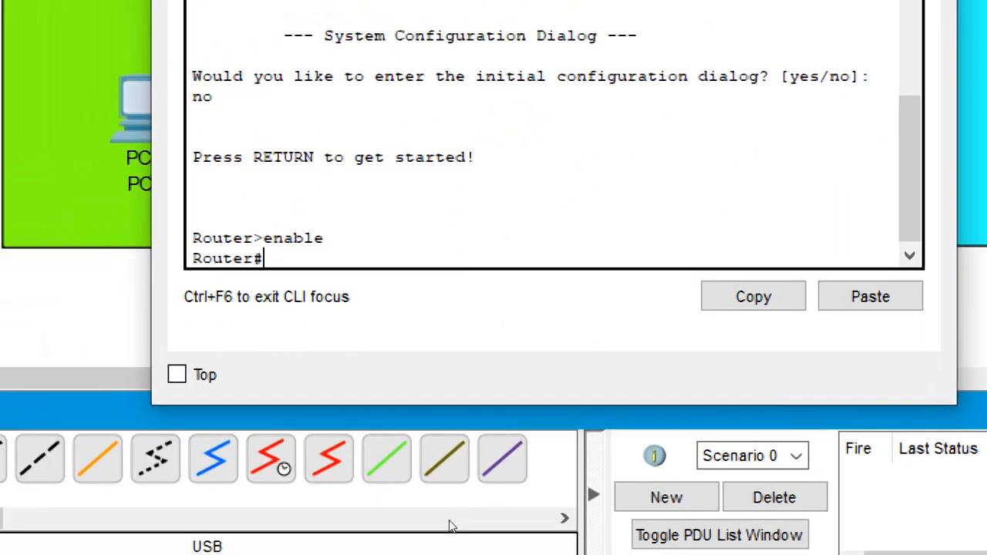
text(conf t)
key(Return)
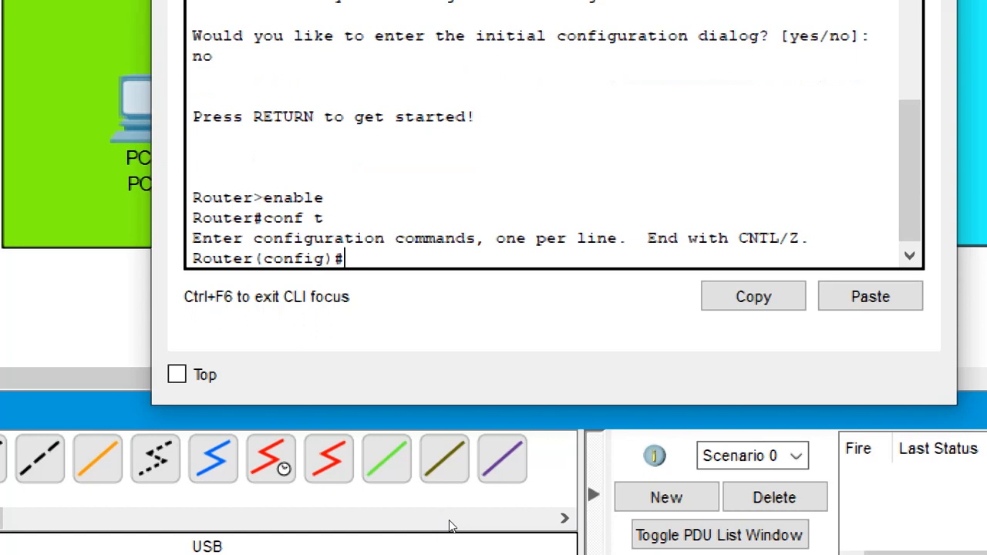
- Select Router-2's fa0/0 interface with interface fa0/0 and assign it the address 10.10.10.2 255.255.255.0
text(ip)
key(BackSpace)
key(BackSpace)
text(nterface fa0/0)
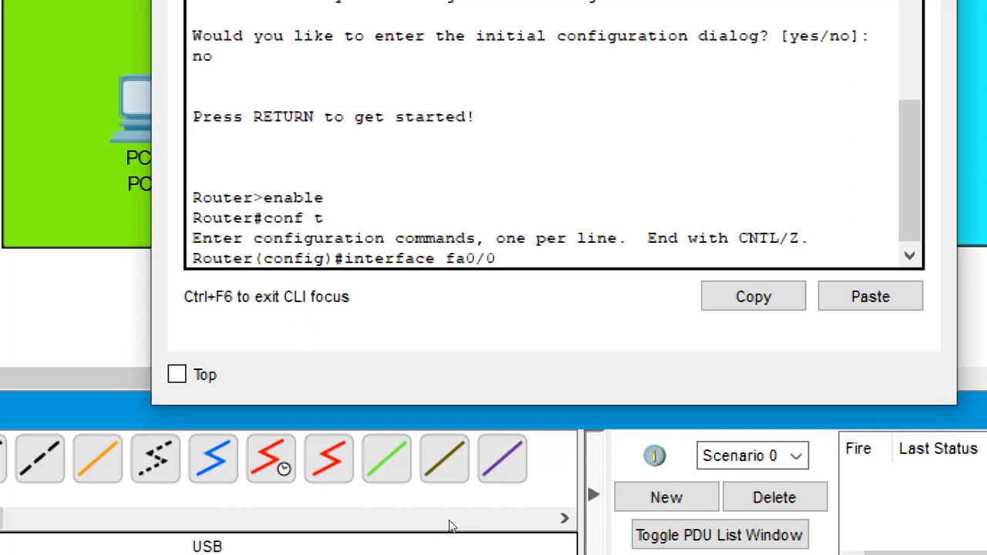
key(Return)
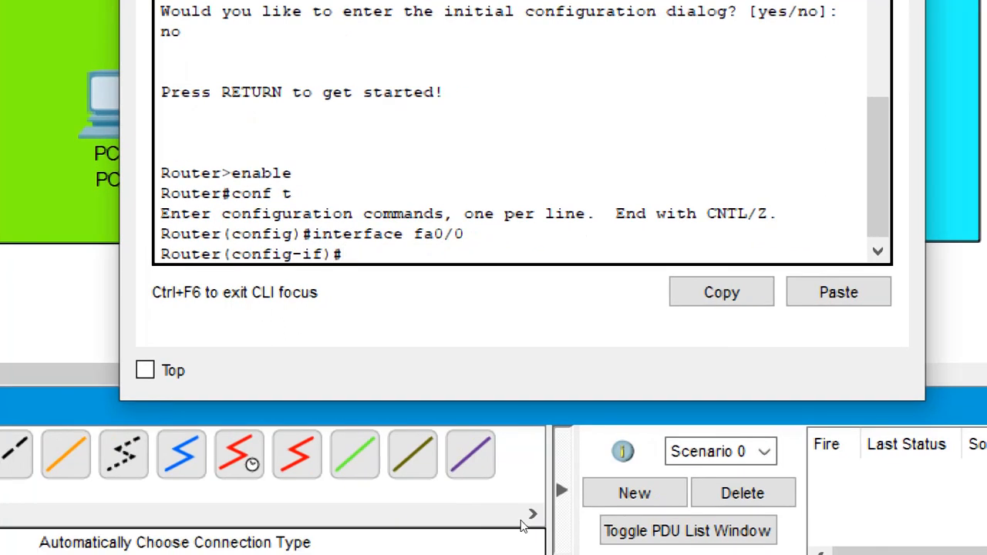
text(ip add 10.10)
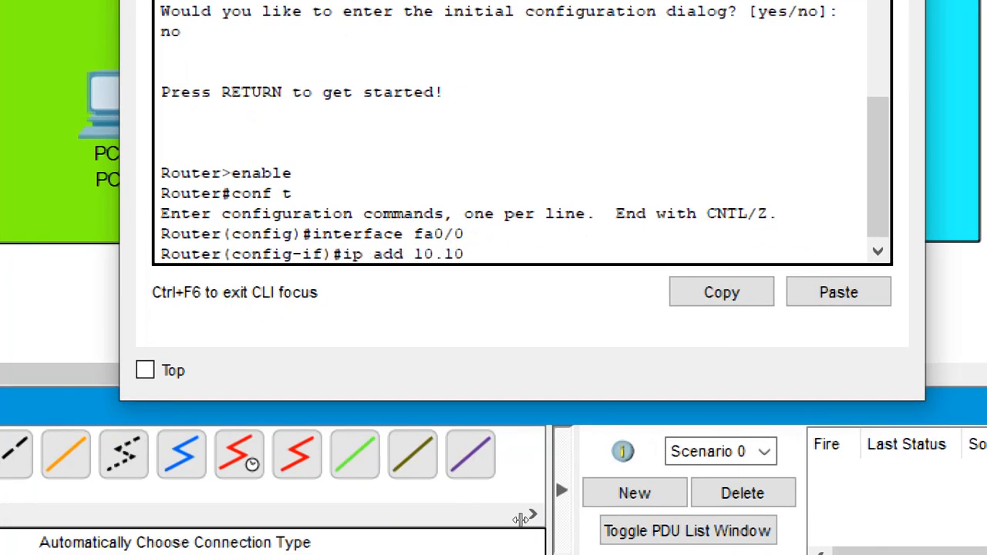
text(.10.2 255.25)
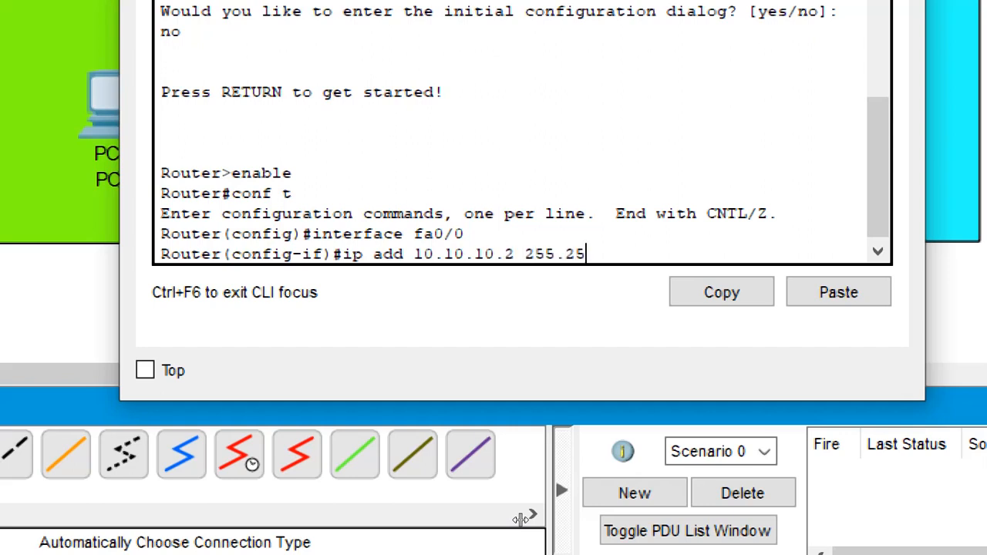
text(5.255.0)
key(Return)
- Enable Router-2's fa0/0 interface with no sh and exit to global configuration mode
text(no sh)
key(Return)
text(er(config-if)#e)
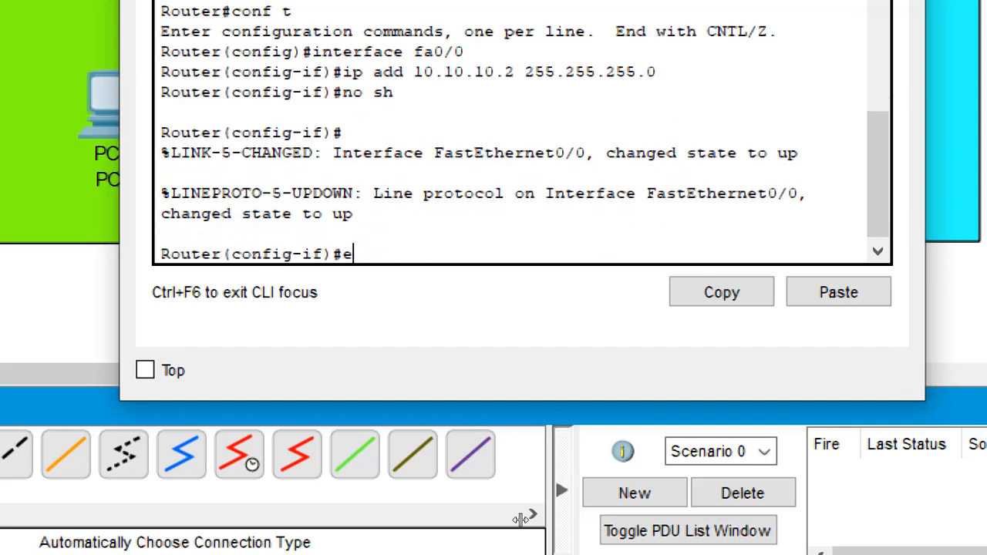
text(xit)
key(Return)
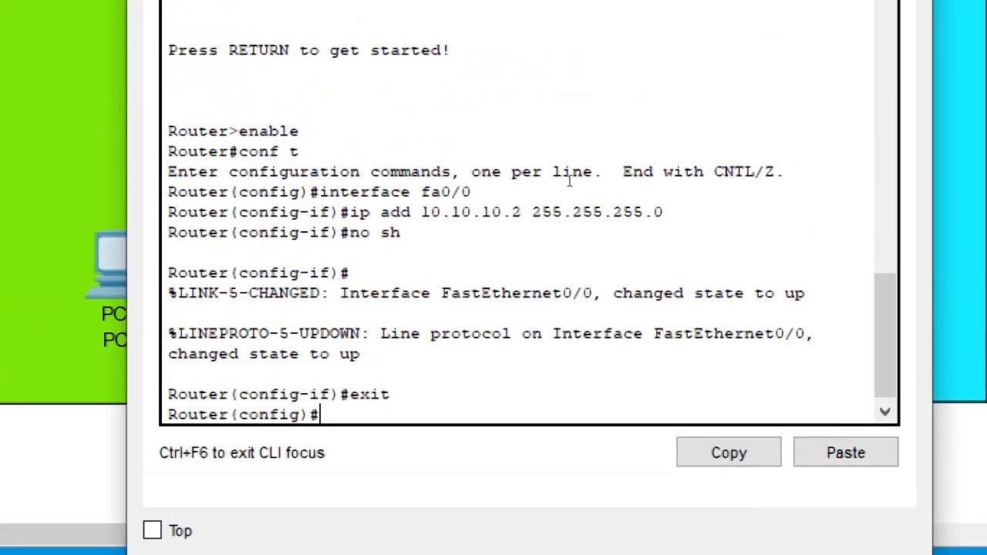
- Select Router-2's fa0/1 interface with interface fa0/1 and assign it the address 192.168.1.1 255.255.255.0
text(i)
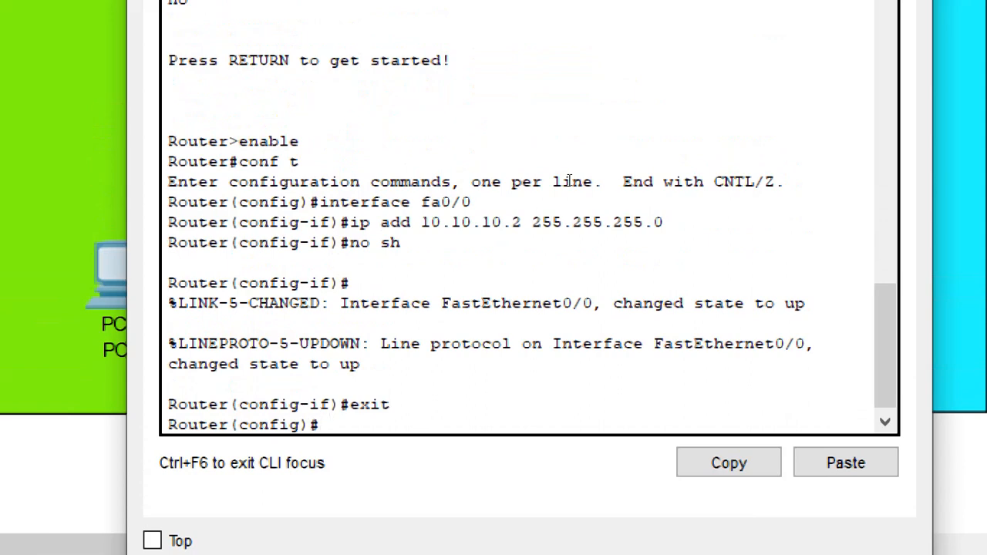
key(Up)
key(Up)
key(Up)
key(Up)
key(BackSpace)
text(1)
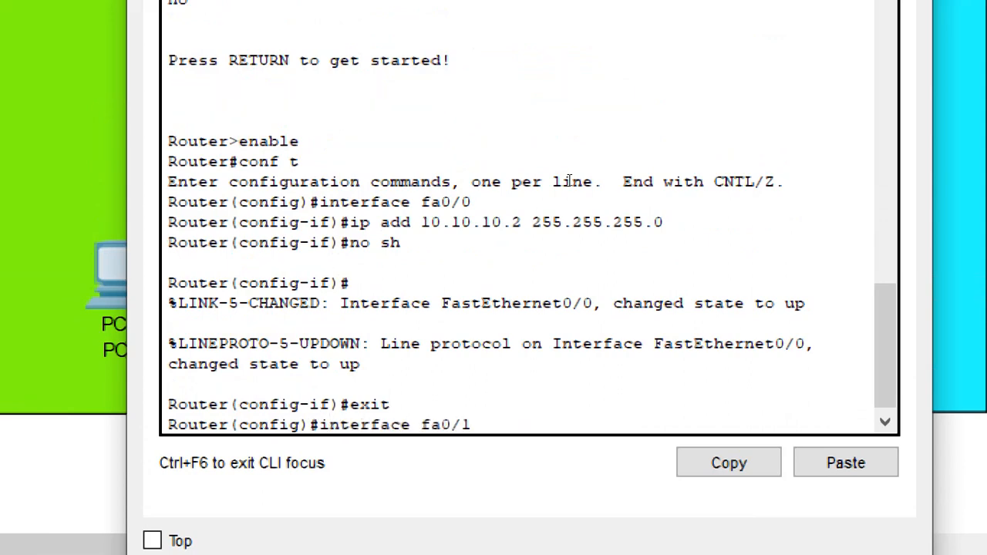
key(Return)
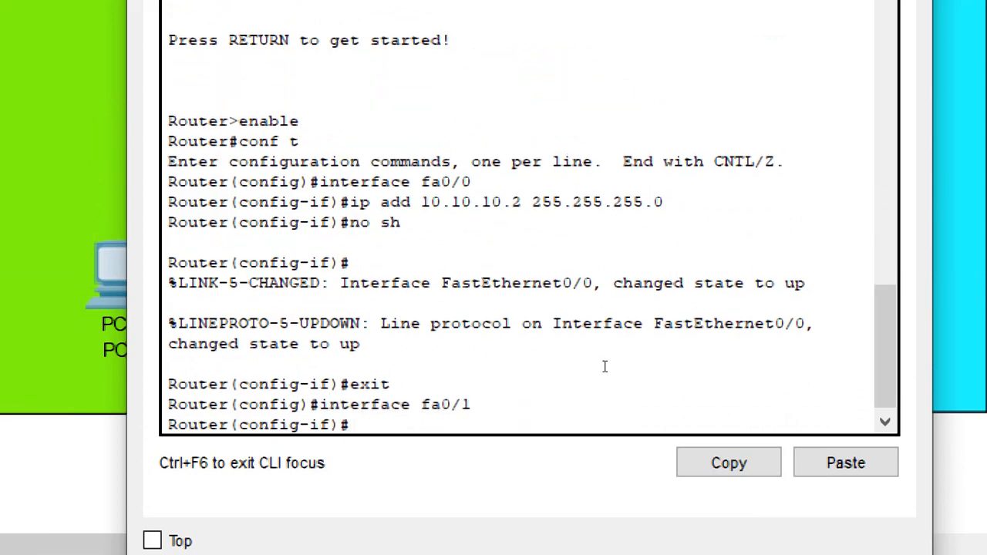
text(ip address)
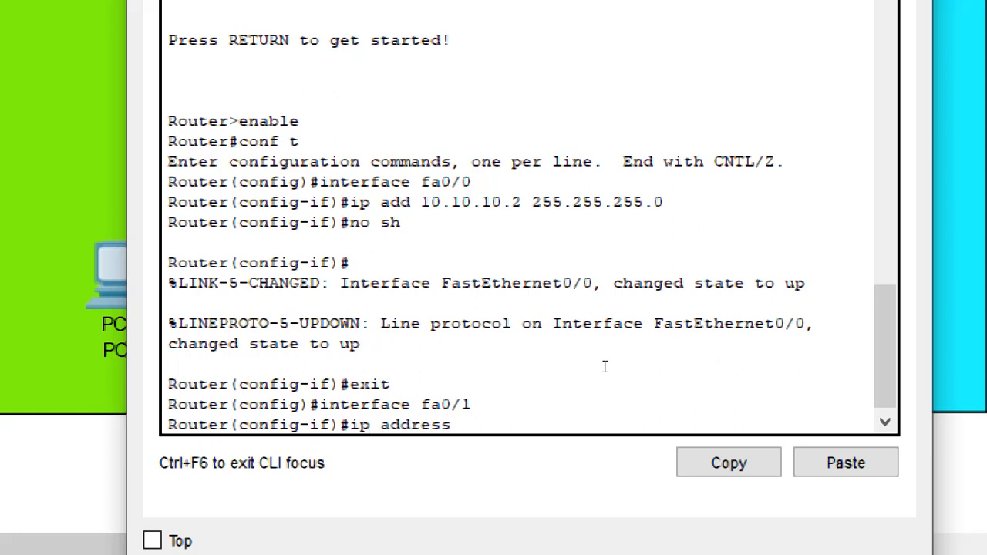
text( 192.168.1.)
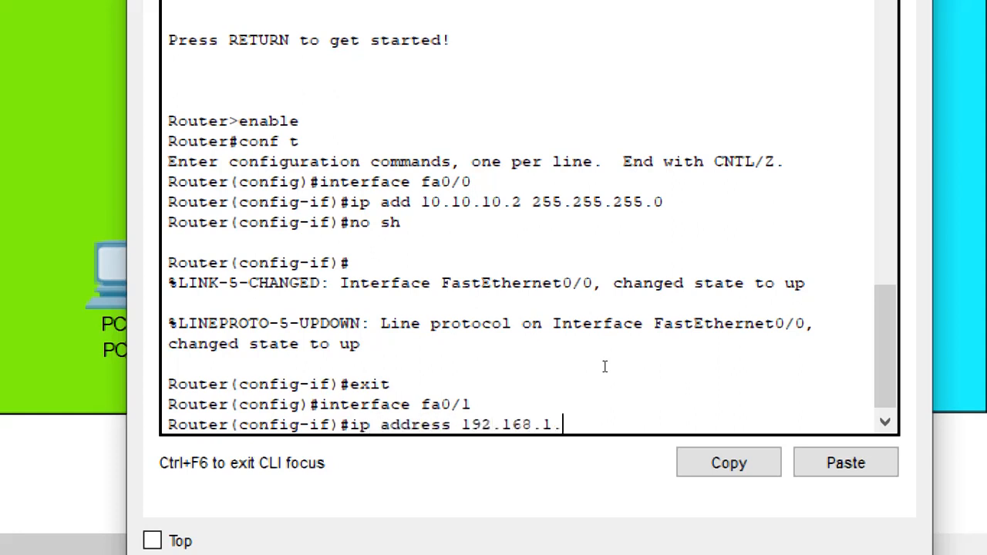
text(1 255.255.255.0)
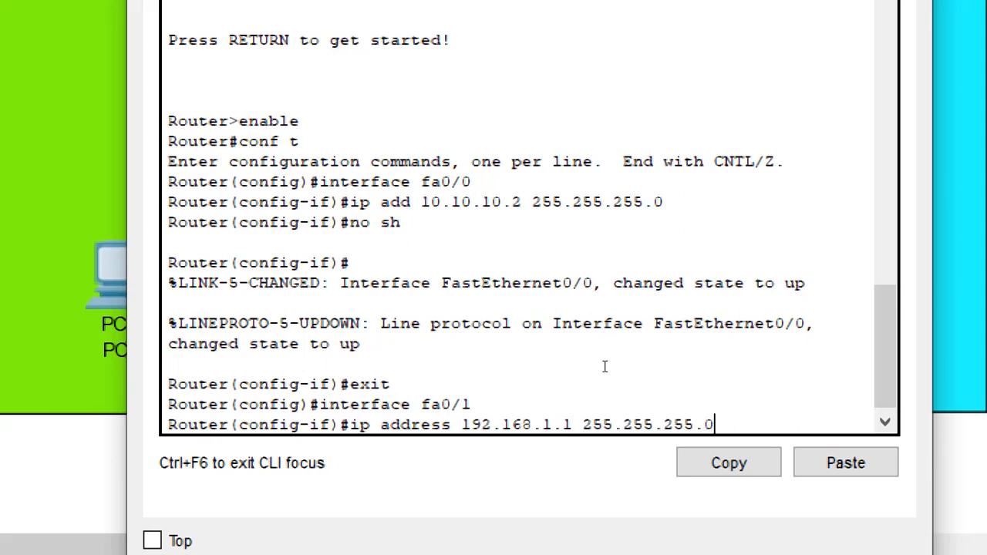
key(Return)
- Enable Router-2's fa0/1 interface with no sh and exit to global configuration mode
text(no sh)
key(Return)
key(Return)
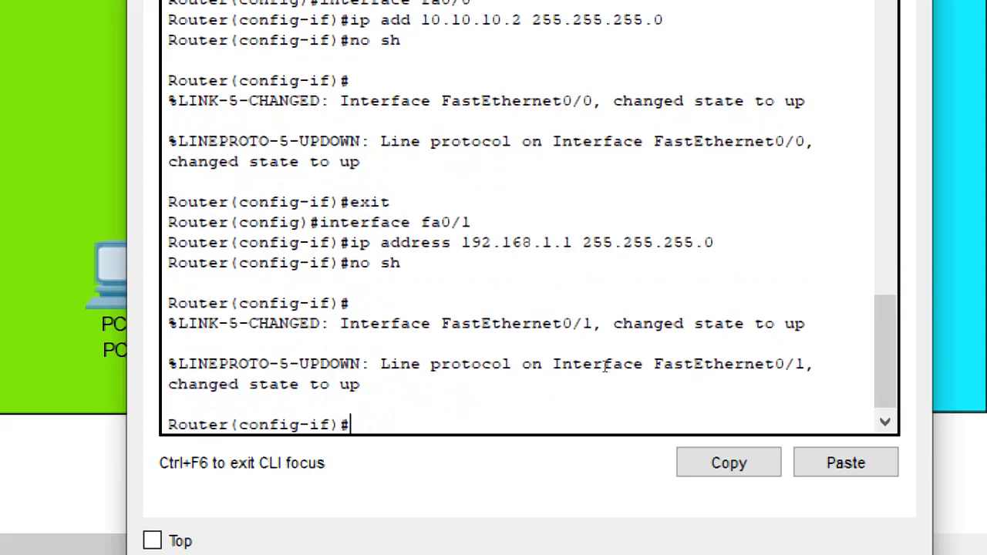
text(exit)
key(Return)
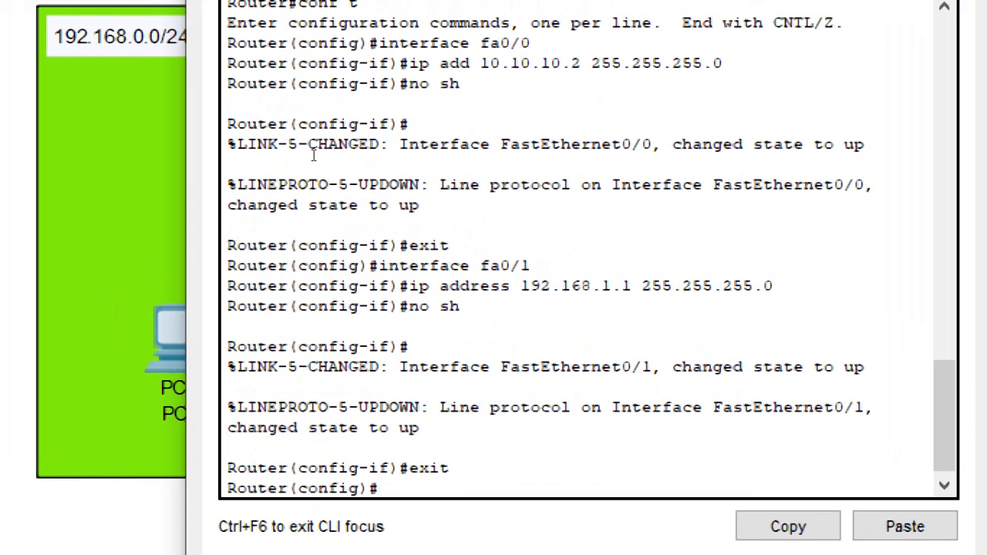
- Review the fa0/0 and fa0/1 addressing commands in Router-2's command line interface and minimize its window
drag(313, 154, 471, 175)
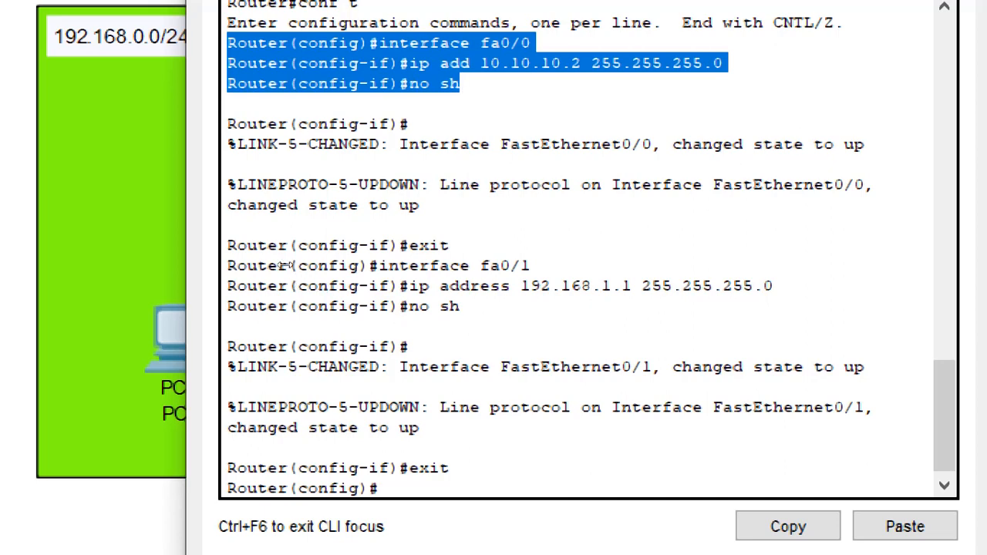
drag(318, 262, 456, 286)
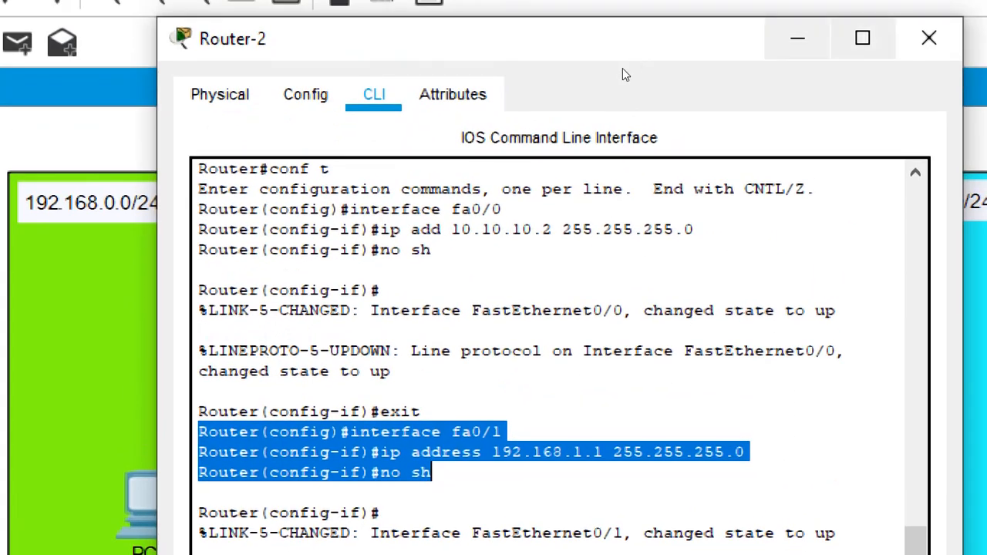
click(797, 37)
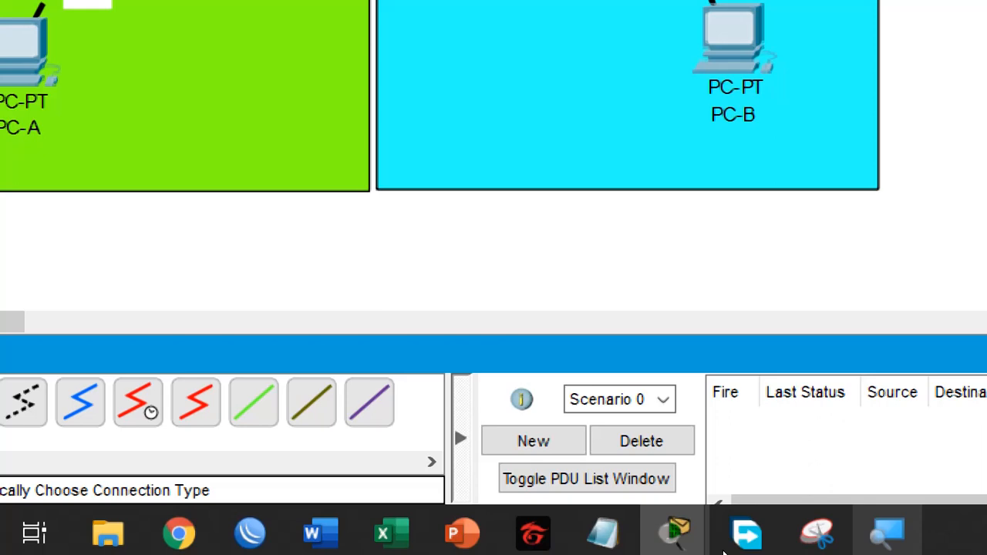
- Reduce the Magnifier zoom to 100% and open PC-A's IP configuration for editing the IP address
click(940, 546)
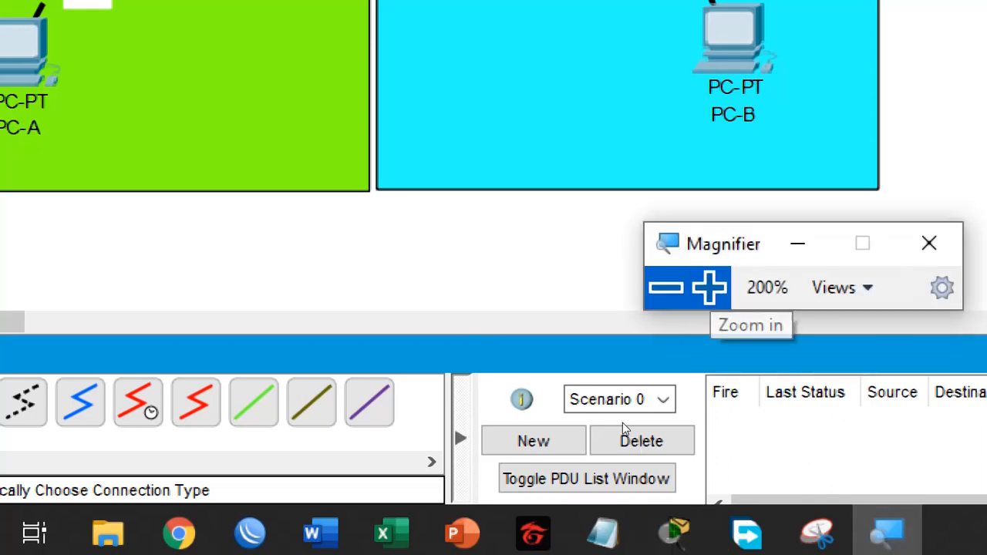
click(717, 301)
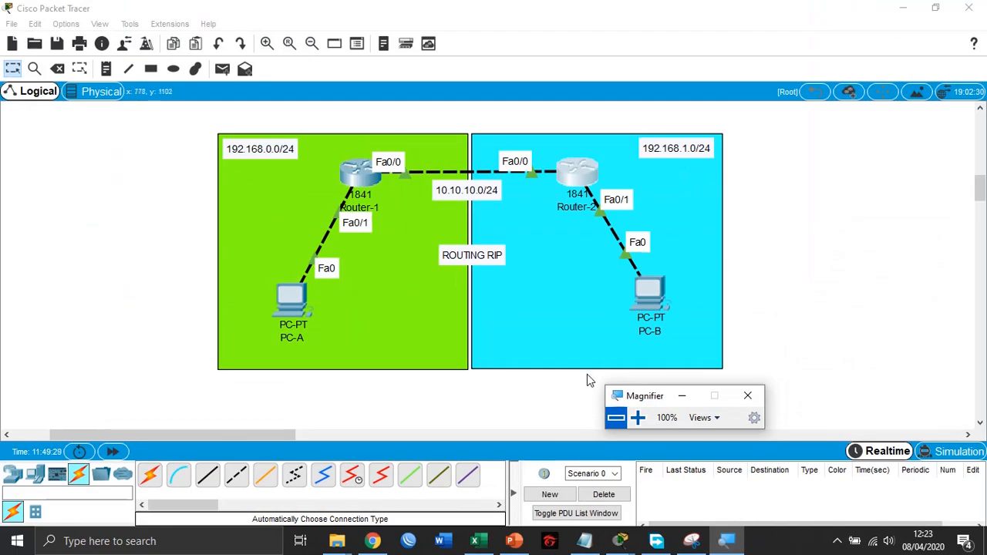
click(295, 311)
click(304, 96)
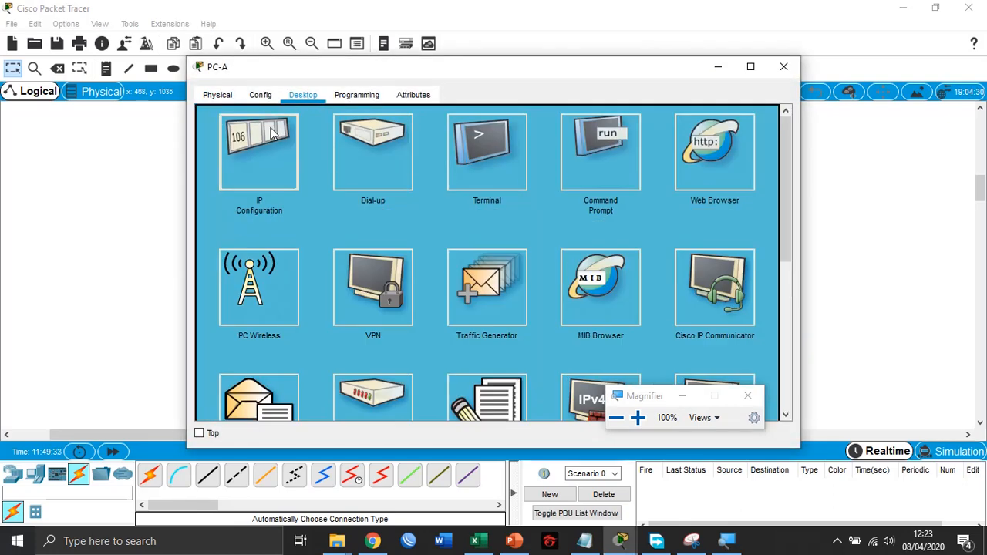
click(260, 154)
click(423, 133)
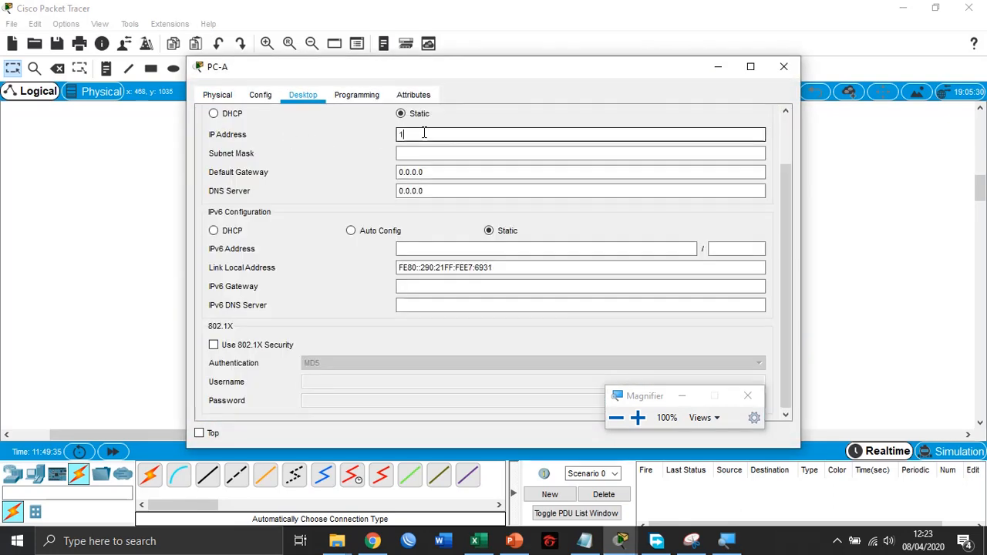
text(10.10.10)
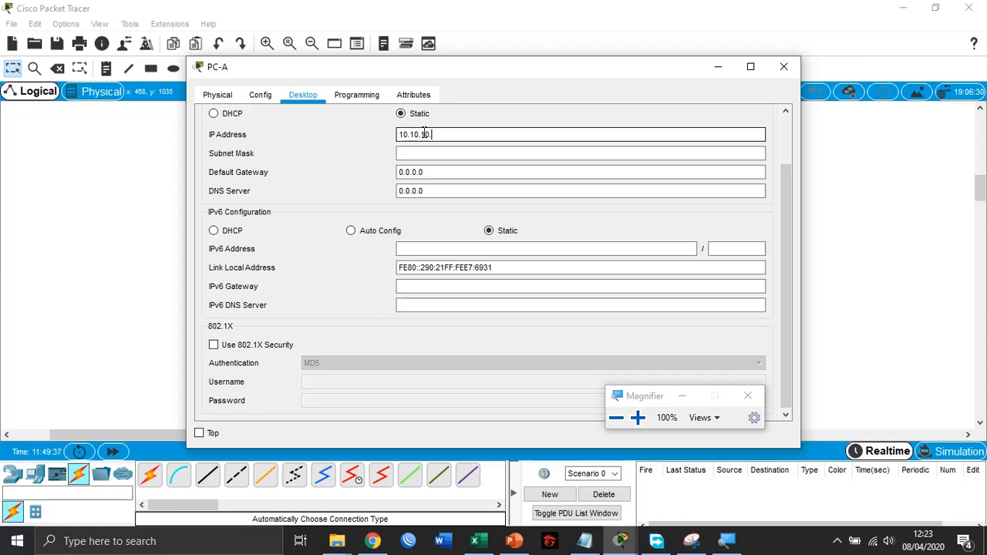
key(BackSpace)
key(BackSpace)
key(BackSpace)
key(BackSpace)
key(BackSpace)
key(BackSpace)
key(BackSpace)
key(BackSpace)
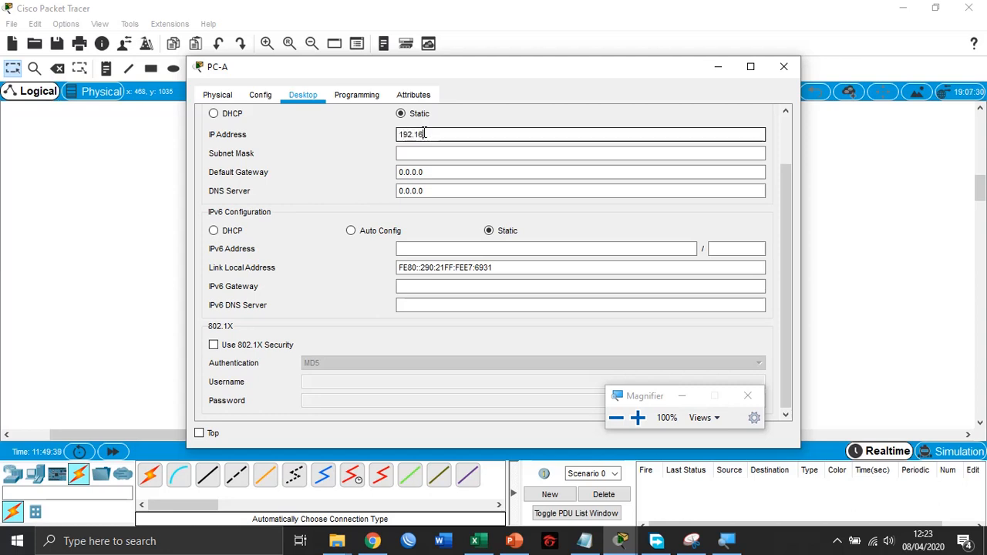
- Set PC-A's static IP address to 192.168.0.2, subnet mask 255.255.255.0 and default gateway 192.168.0.1, and close its window
text(192.168.0.2)
key(Tab)
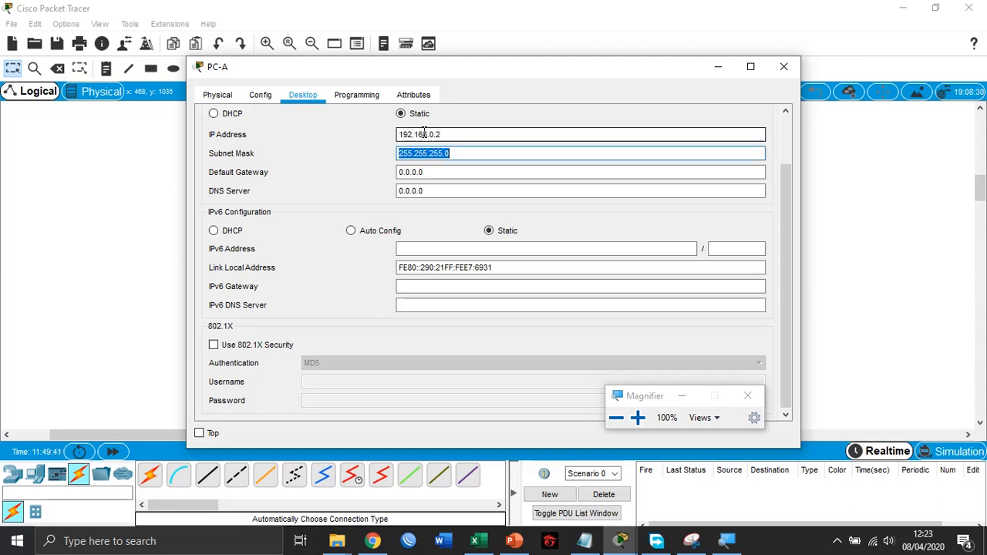
key(Tab)
text(19)
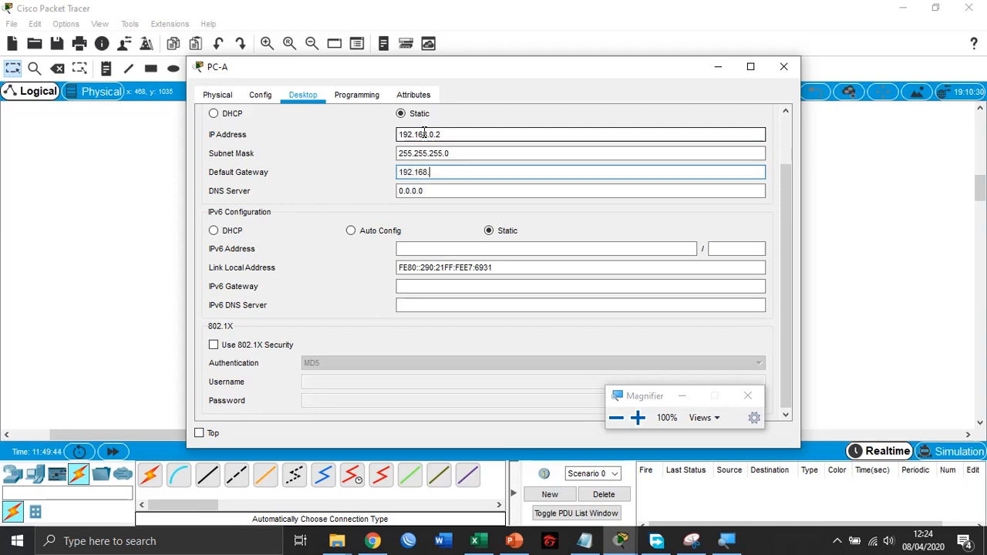
key(Tab)
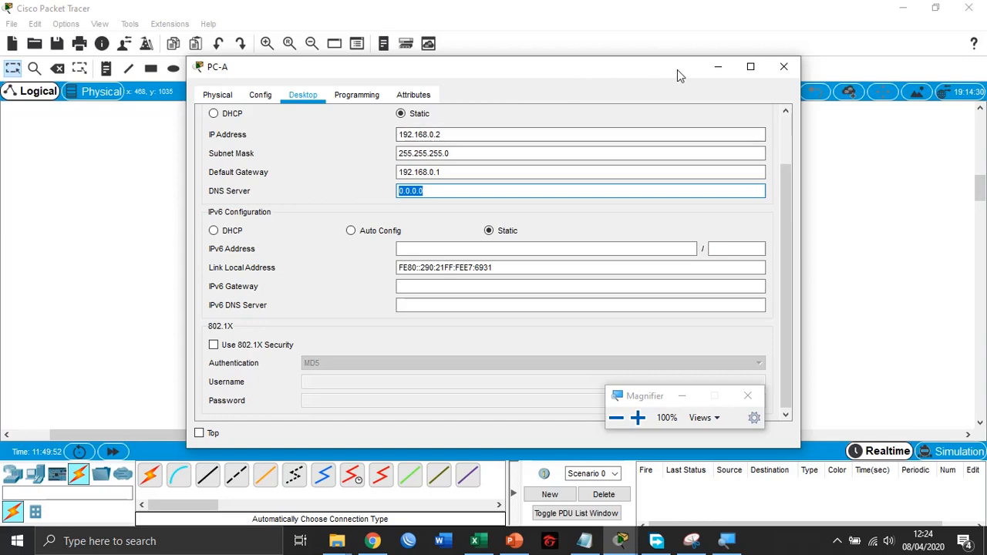
click(783, 66)
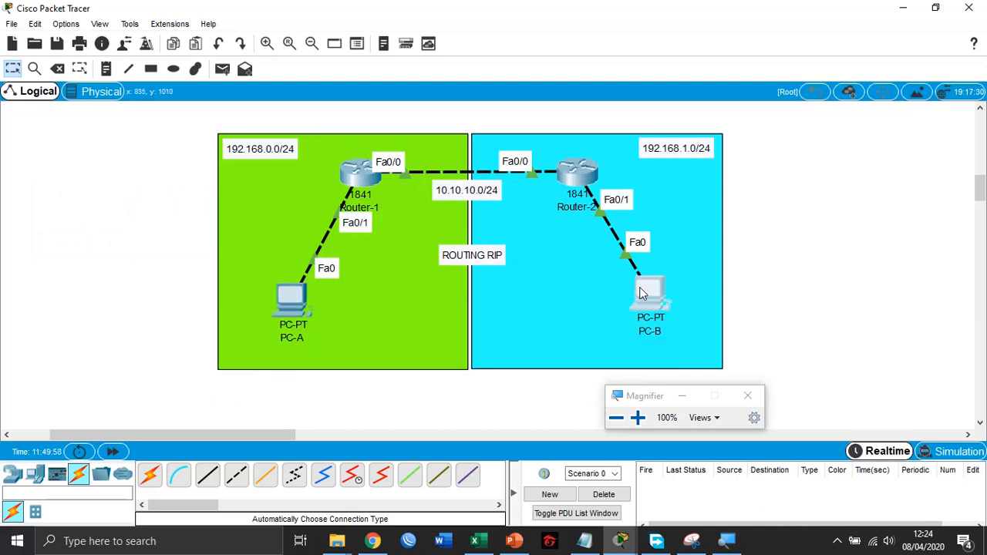
- Configure PC-B with static IP address 192.168.1.2, subnet mask 255.255.255.0 and default gateway 192.168.1.1, and close its window
click(642, 293)
click(302, 94)
click(286, 151)
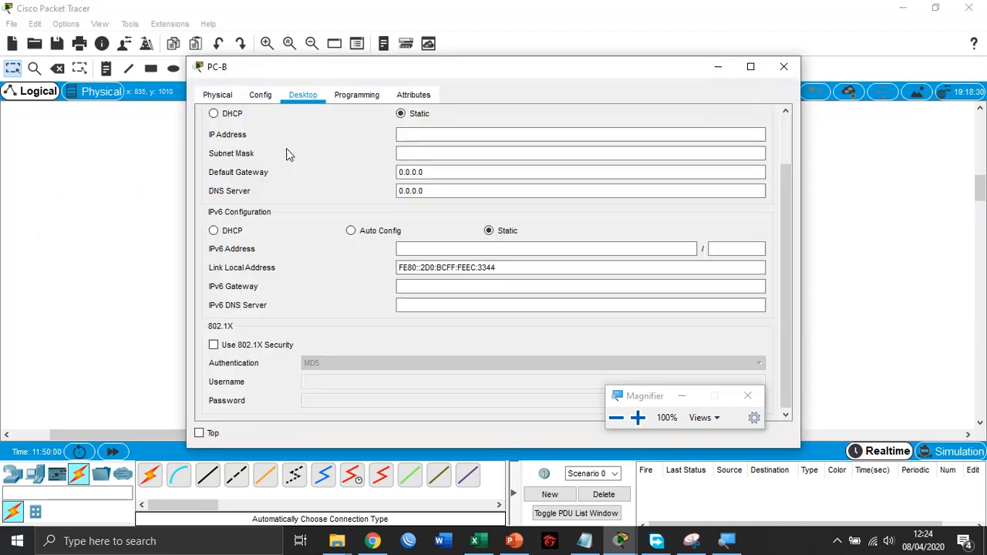
click(421, 136)
text(19)
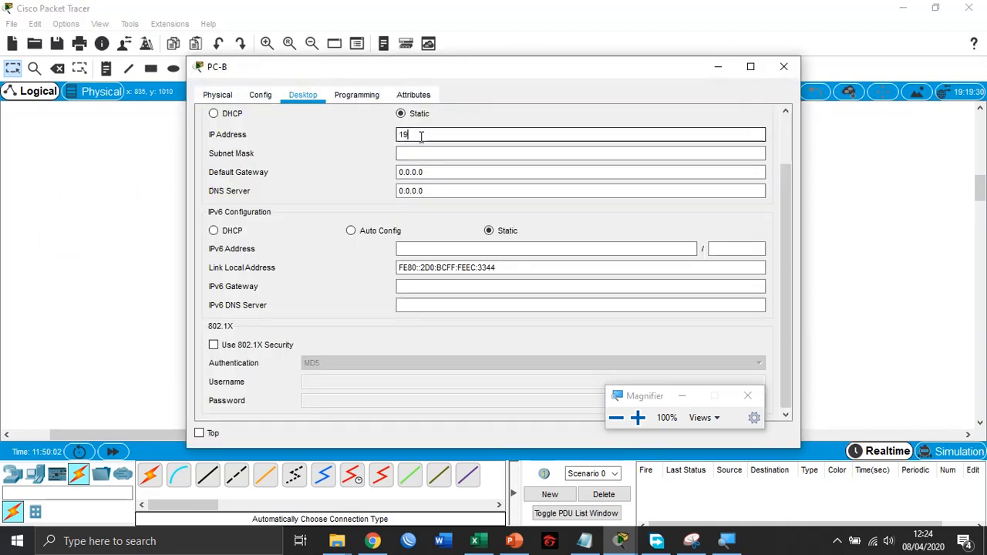
text(2.168.1.2)
key(Tab)
key(Tab)
text(19)
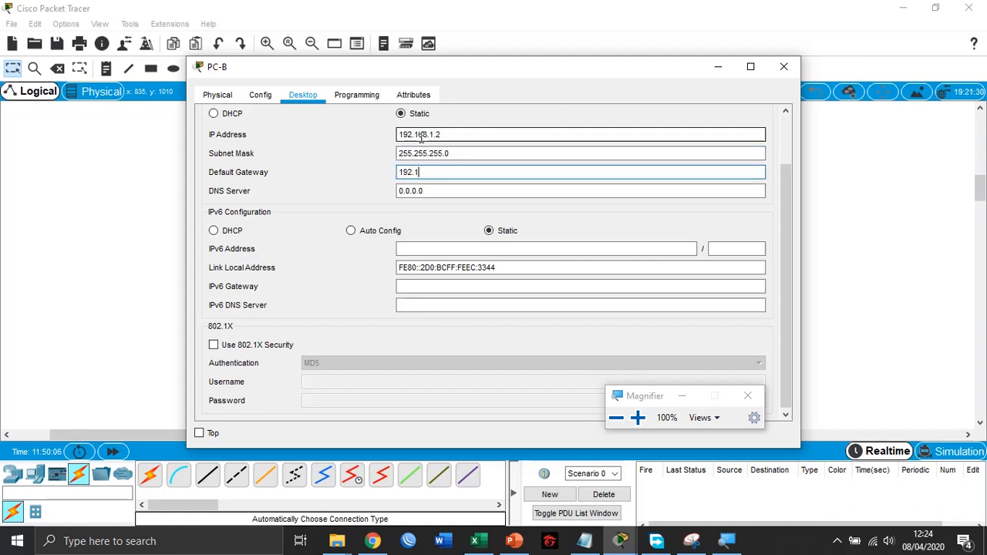
key(Tab)
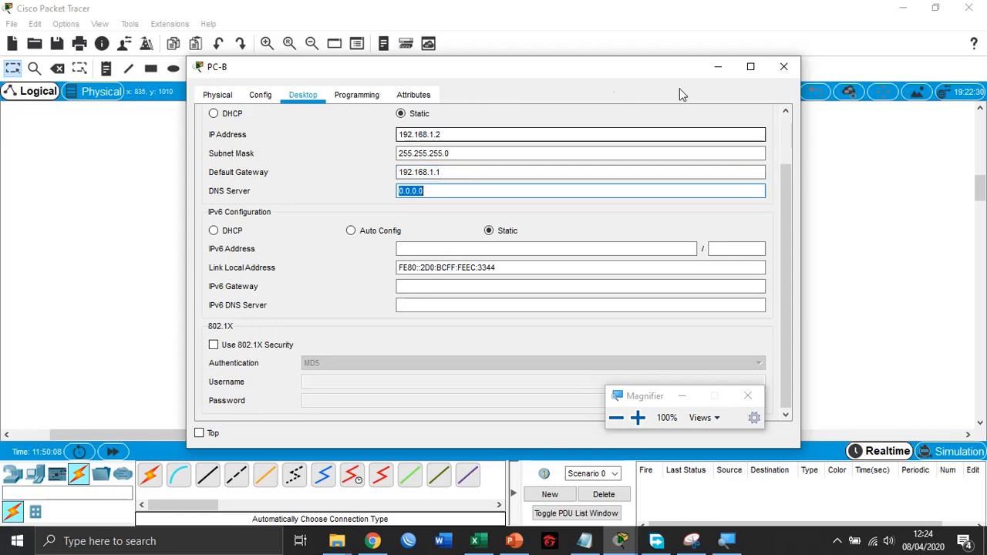
click(784, 66)
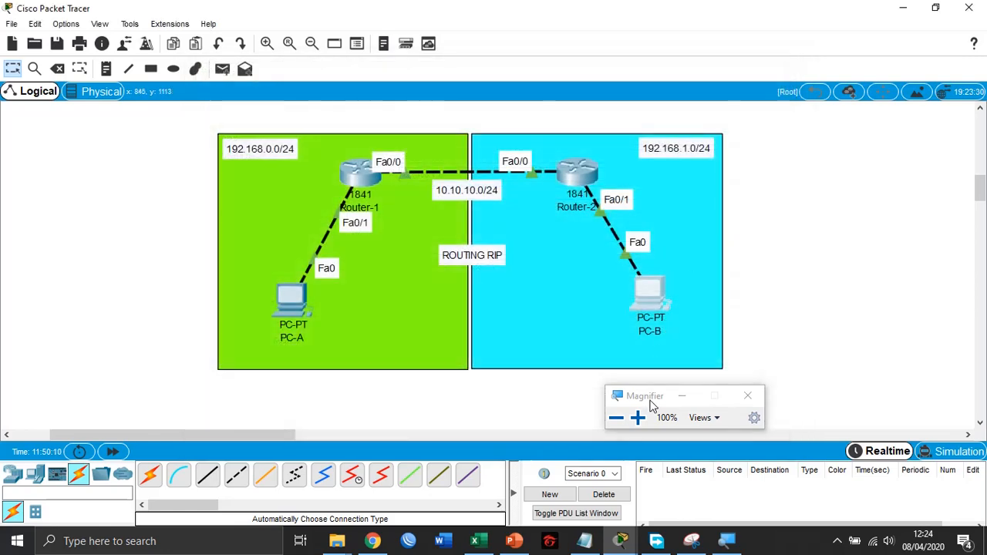
- Move the Magnifier window clear of the topology and send a simple PDU from PC-A to Router-1
drag(650, 395, 831, 165)
click(222, 69)
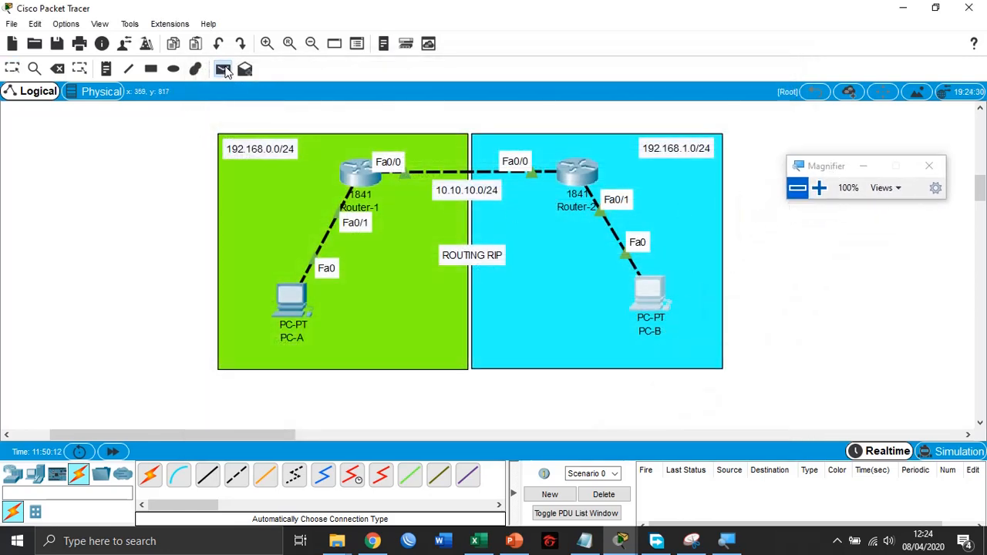
click(292, 301)
click(349, 189)
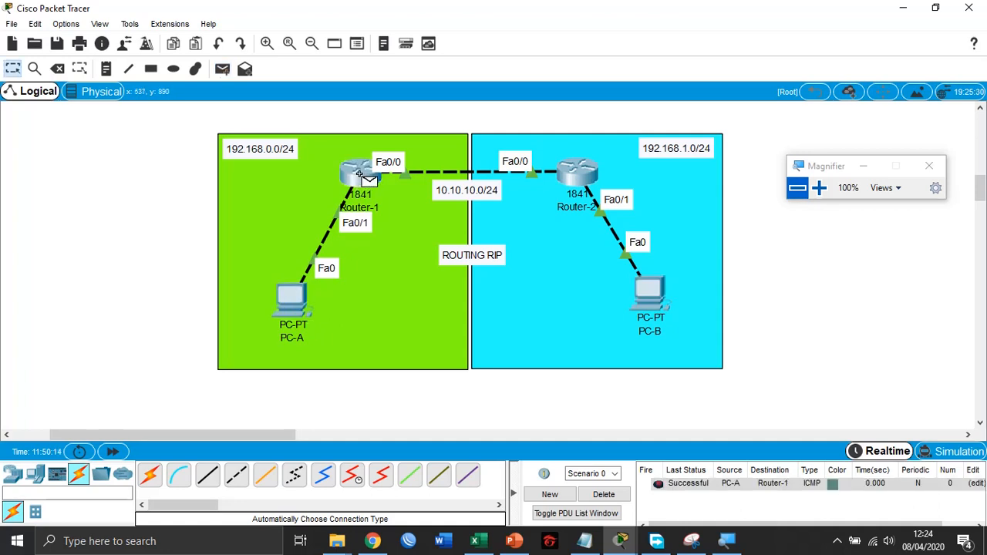
- Send a simple PDU from PC-B to Router-2
click(222, 68)
click(643, 281)
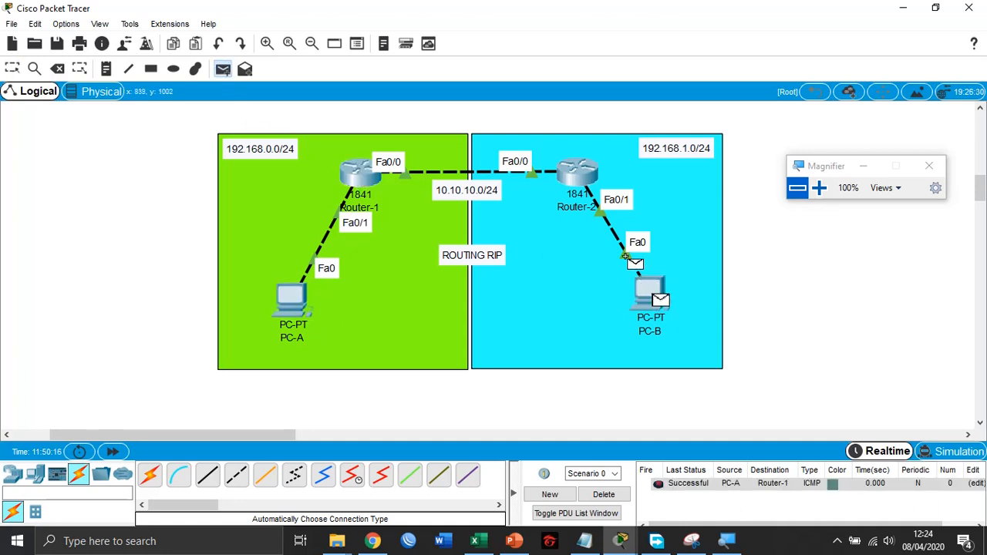
click(590, 176)
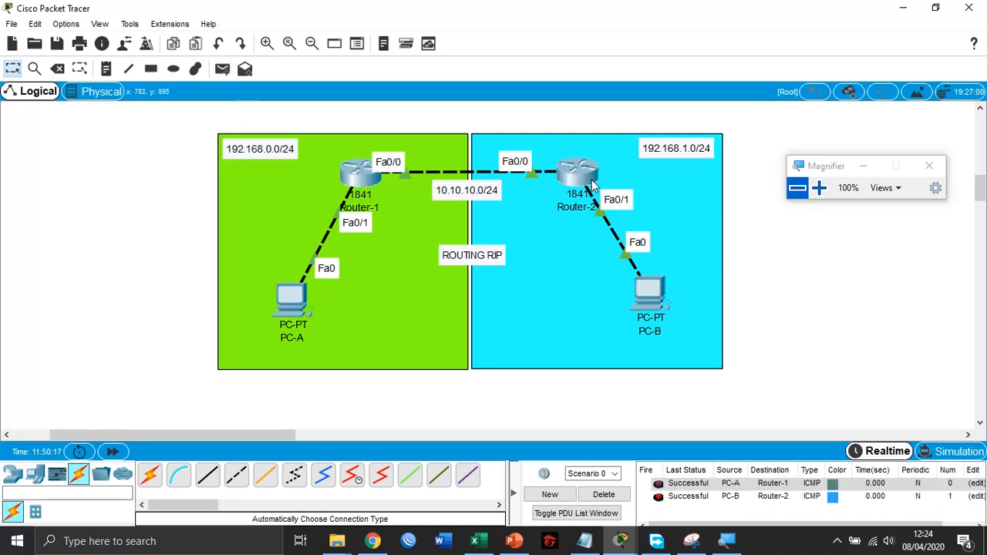
- Send a simple PDU from Router-1 to Router-2 and fire it again from the PDU list
click(221, 69)
click(357, 179)
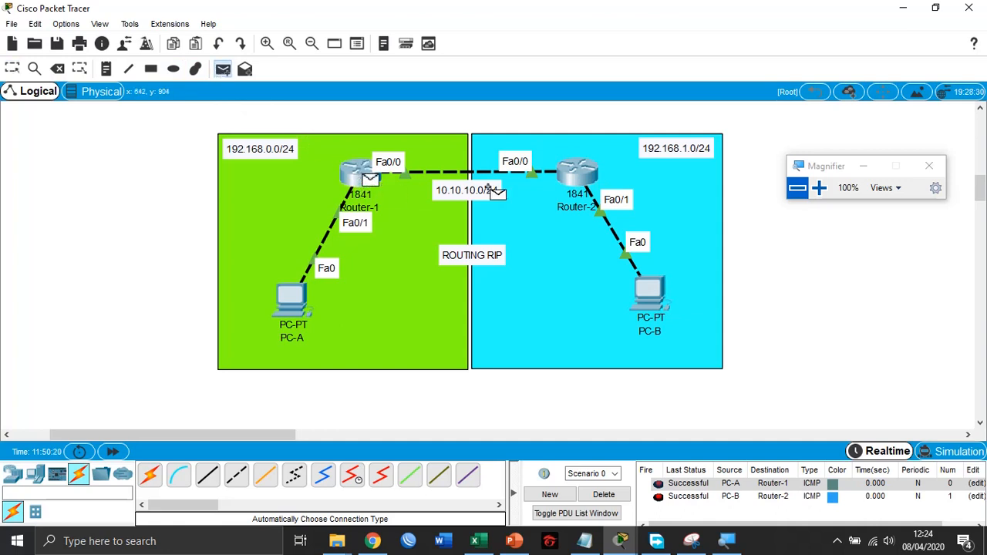
click(574, 175)
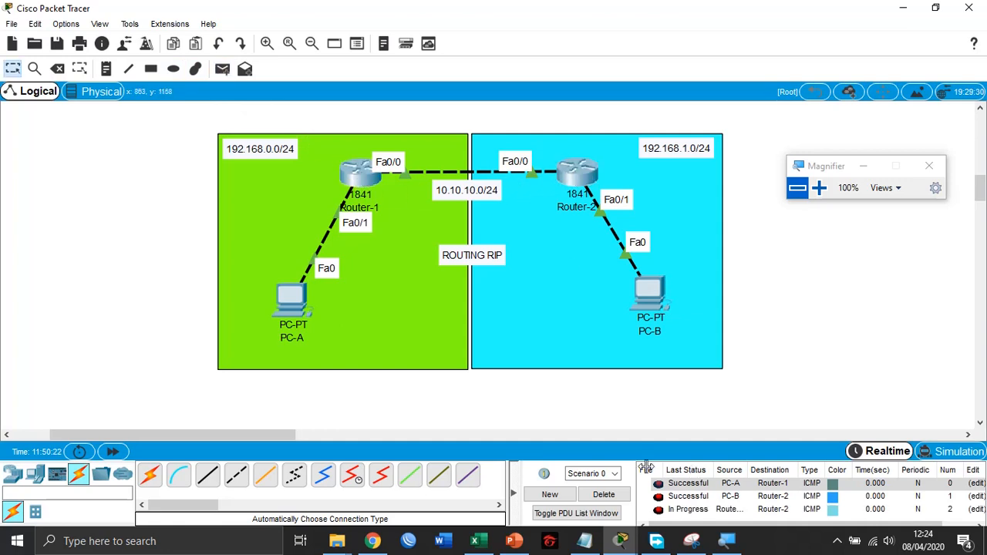
click(659, 514)
double_click(658, 510)
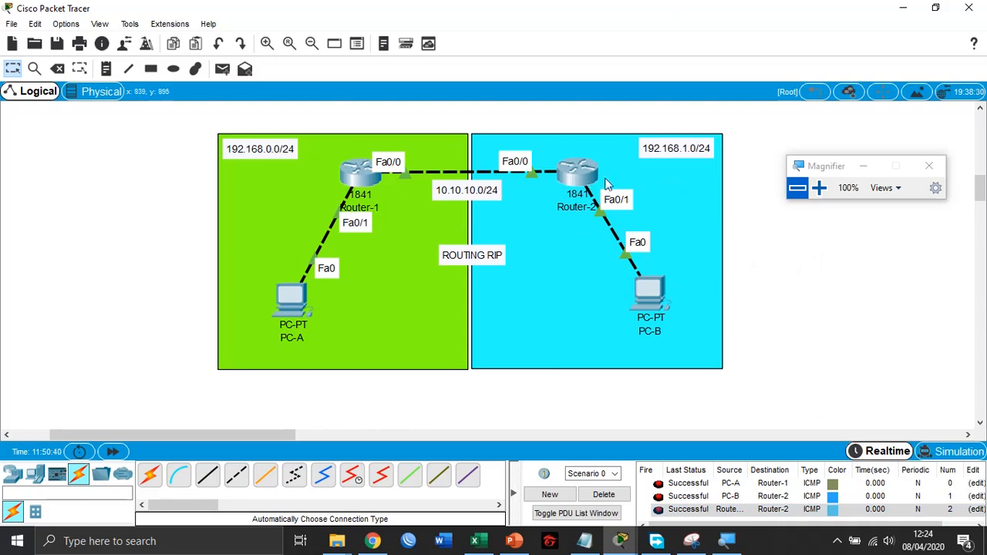
- Magnify the screen to 200%, enter "router rip" in Router-1's CLI and begin a network statement
click(818, 187)
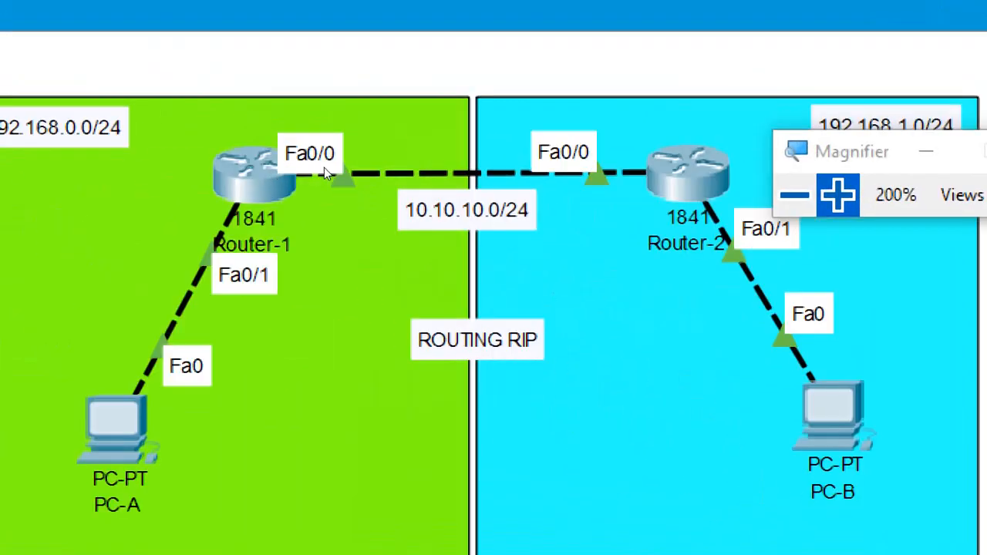
click(262, 175)
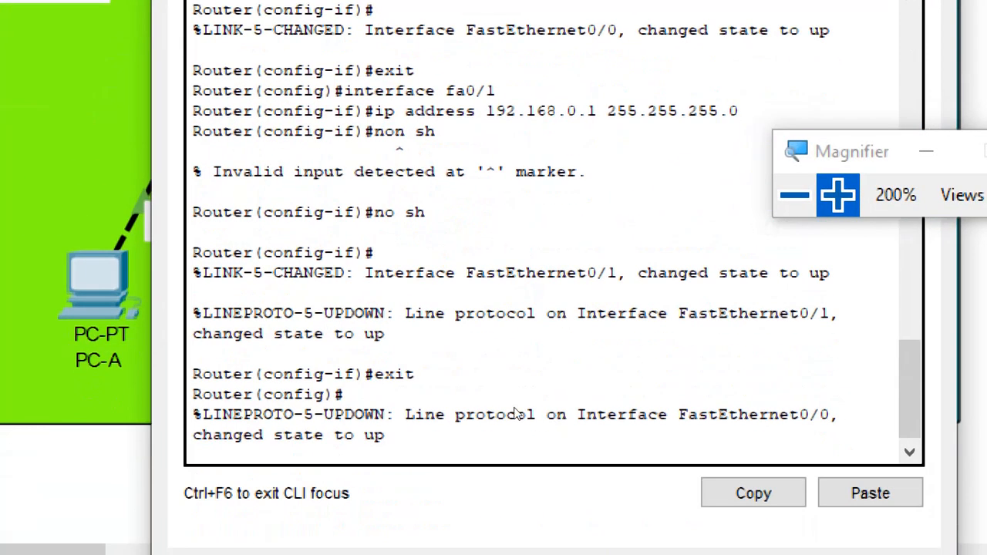
key(Return)
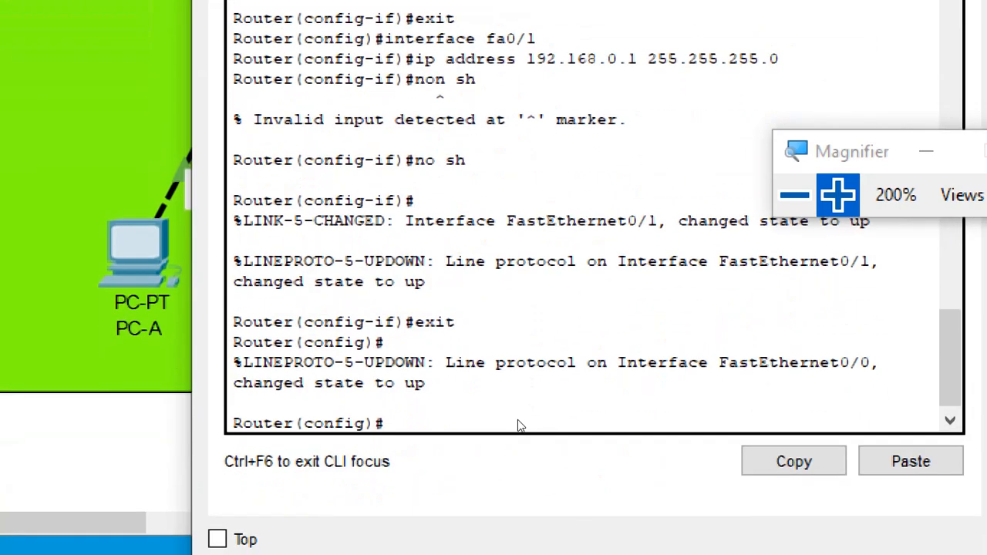
text(router rip)
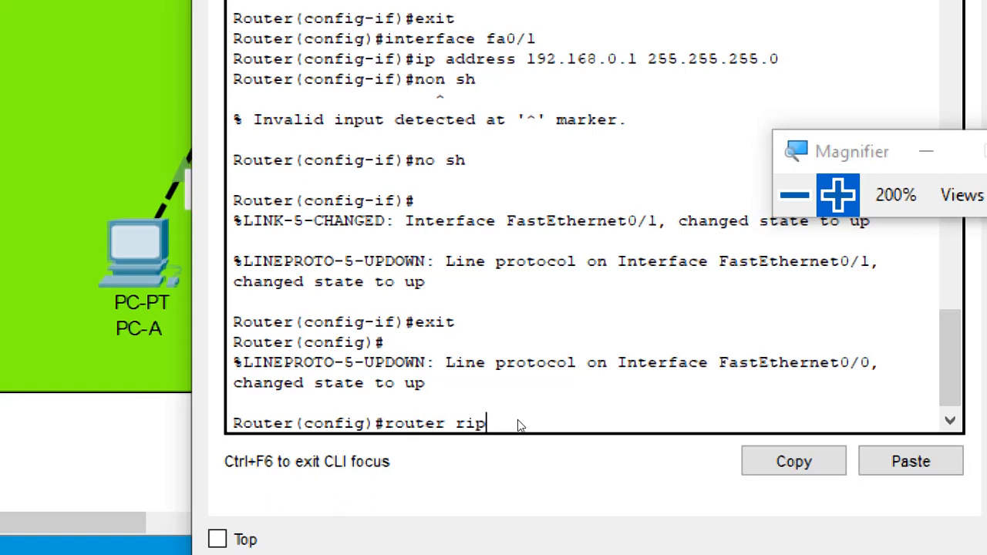
key(Return)
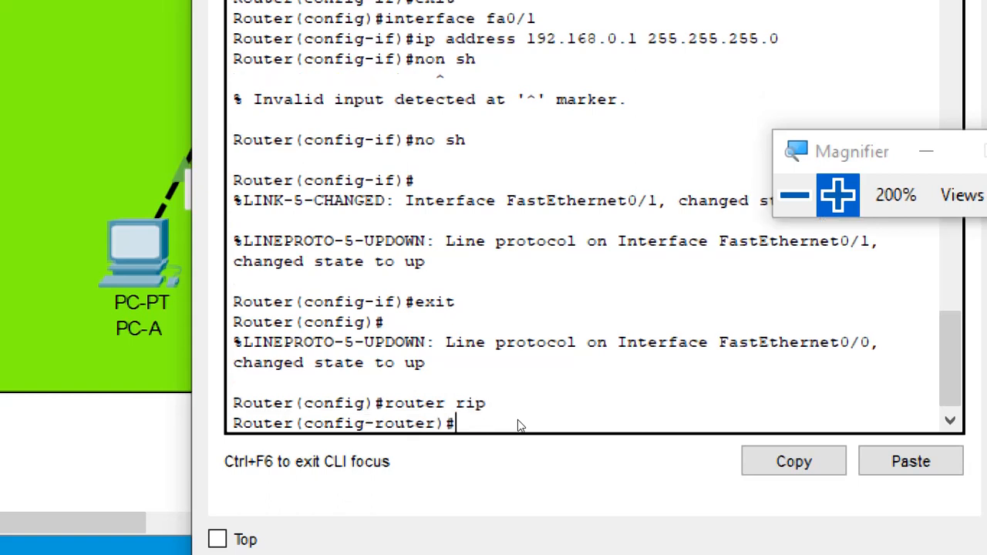
text(network)
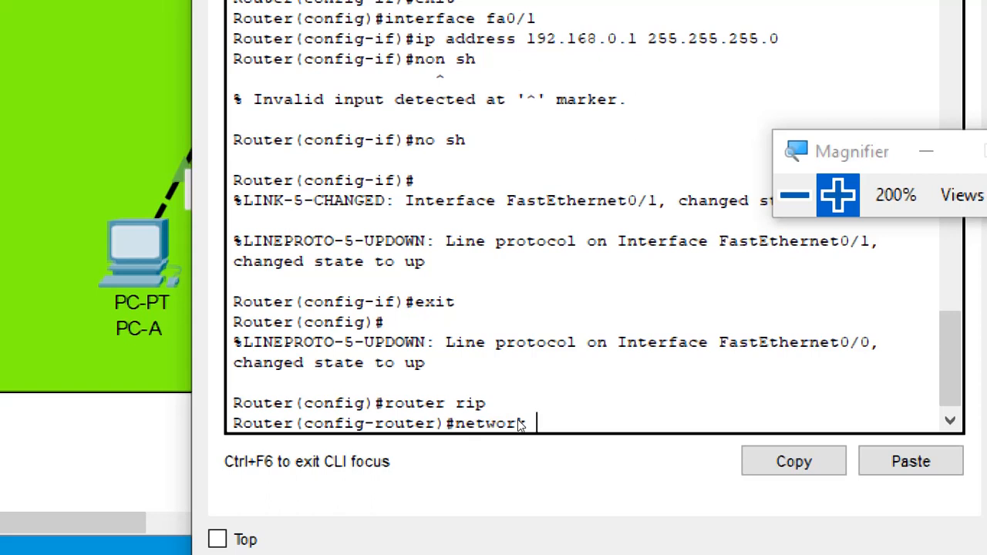
text( 19)
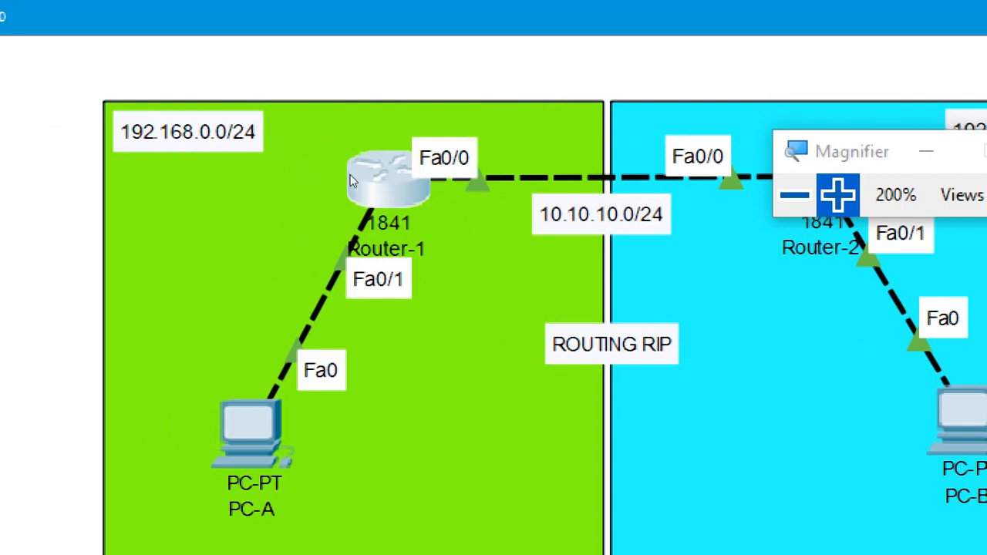
- Check Router-1's interface addresses in the topology and return to its CLI
click(390, 181)
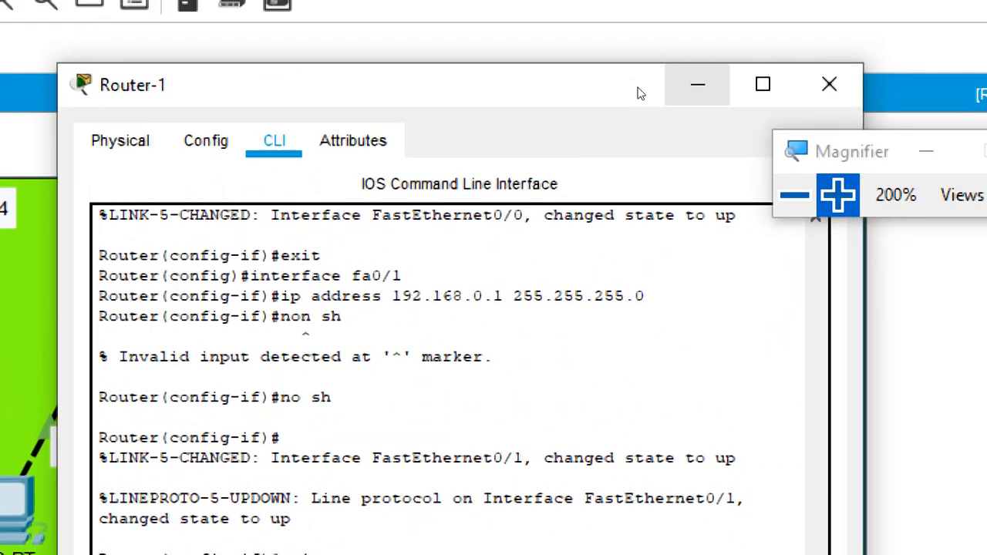
click(698, 84)
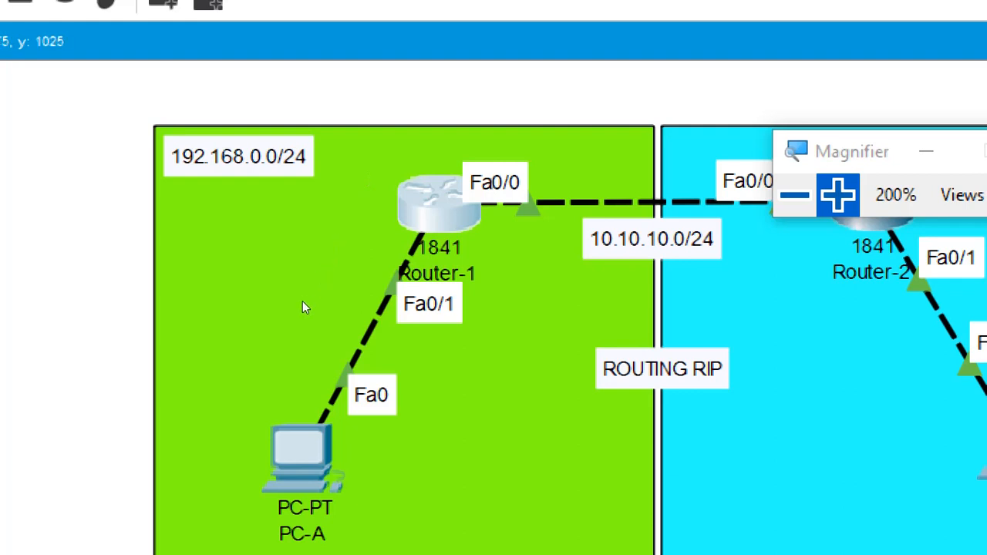
mouse_move(302, 302)
mouse_move(352, 183)
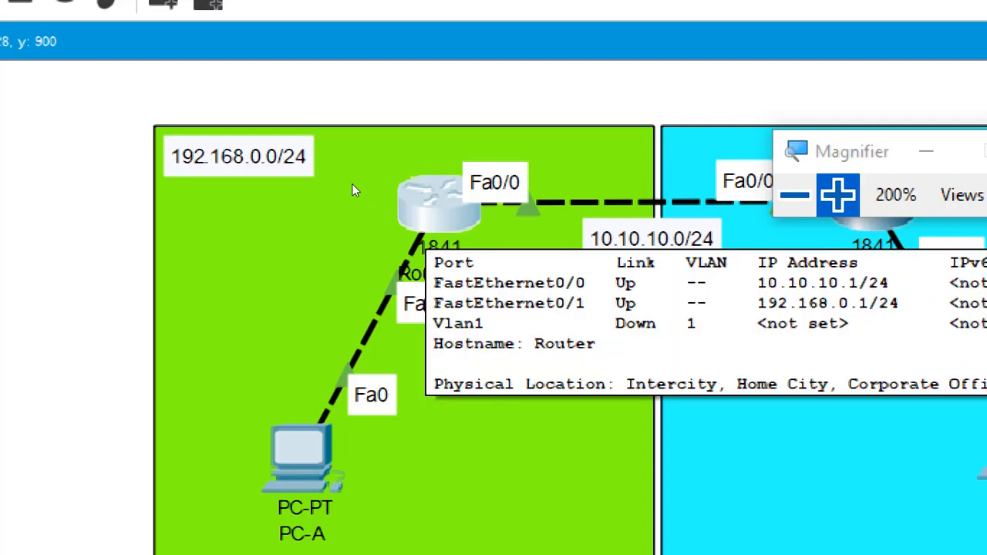
click(351, 183)
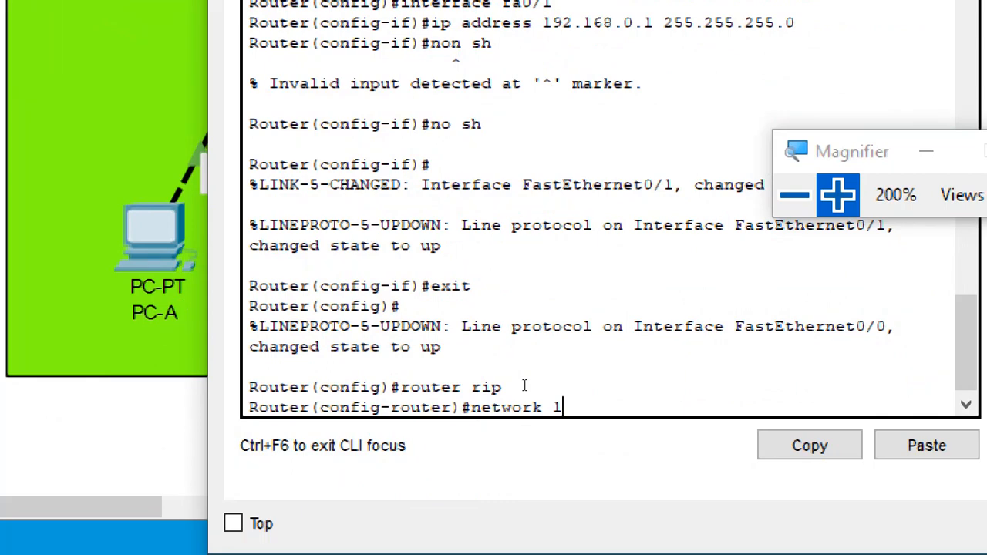
- Add networks 10.10.10.0 and 192.168.0.0 to RIP on Router-1 and exit router configuration mode
text(10.10.0)
key(Return)
text(netw)
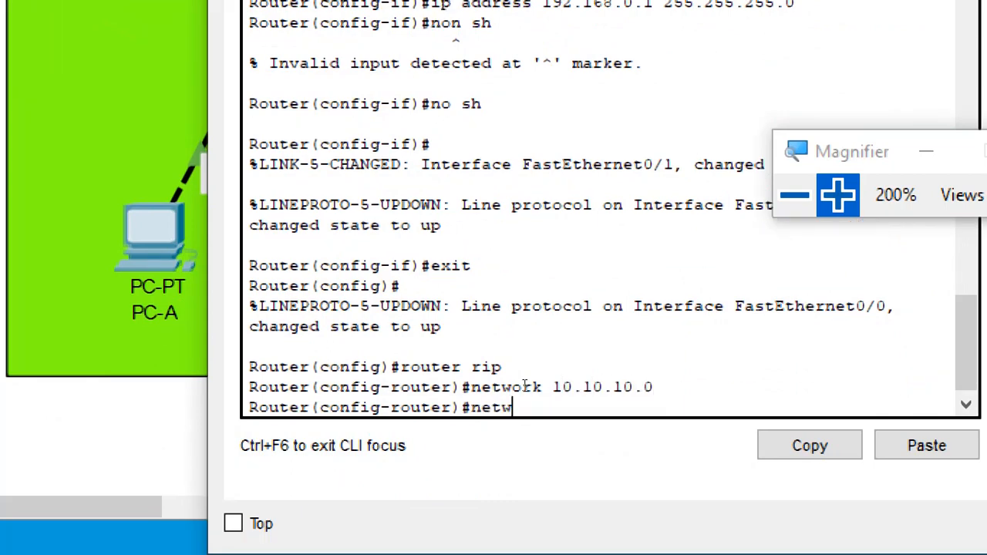
text(ork 192.168)
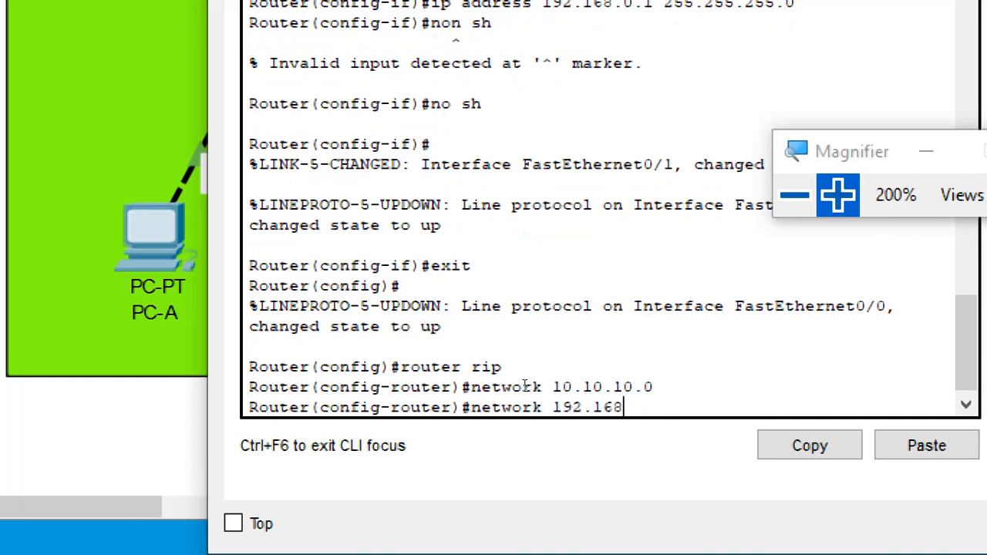
text(.0.0)
key(Return)
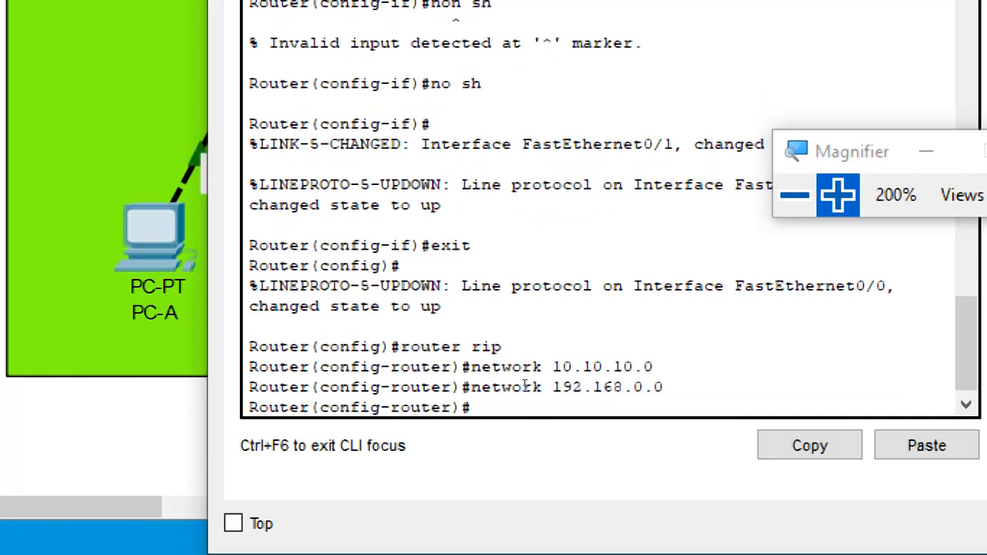
text(exit)
key(Return)
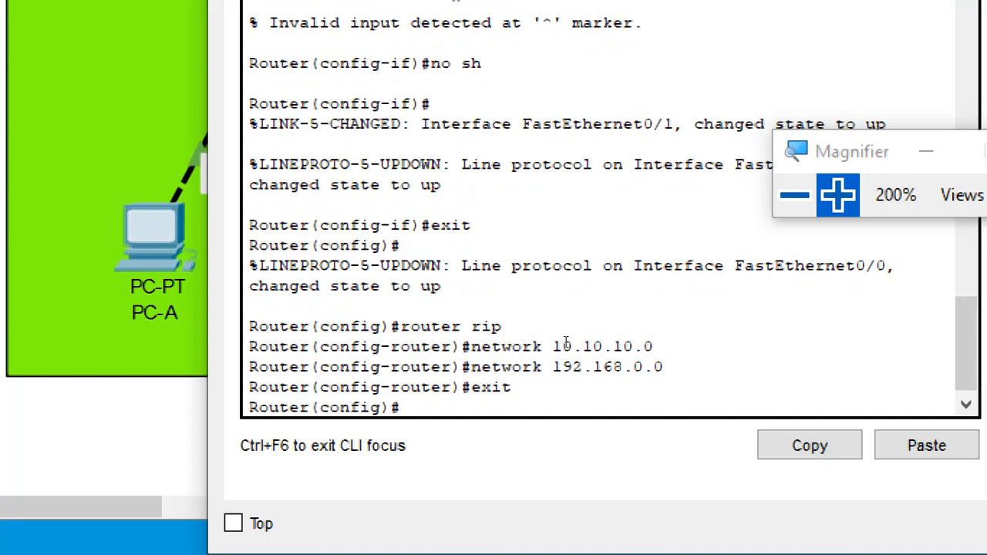
- Reduce the Magnifier to 100%, move it clear of the CLI, and switch from Router-1's window to Router-2's
click(794, 196)
drag(629, 262, 799, 139)
click(639, 87)
click(579, 163)
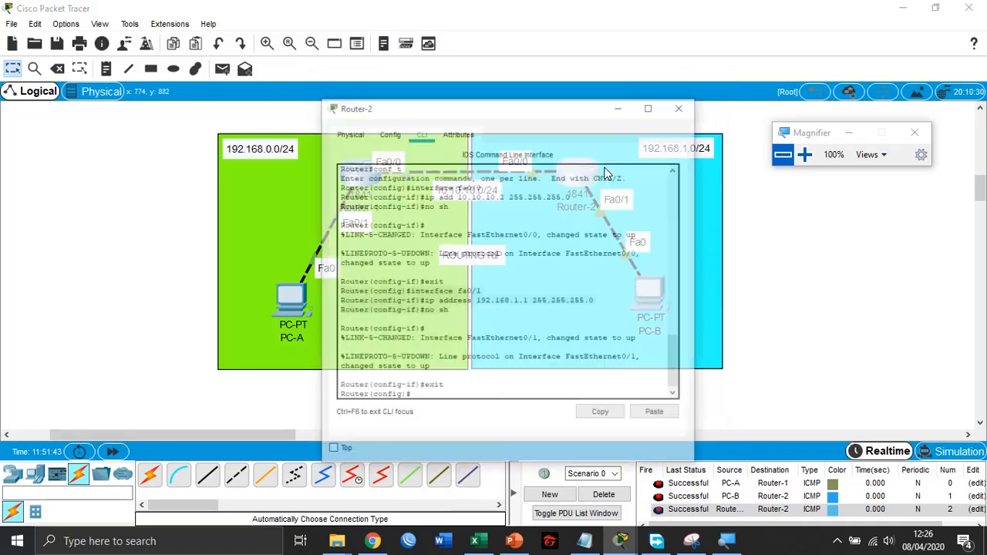
- Magnify the screen to 200% and enter RIP configuration mode on Router-2 with "router rip"
click(804, 154)
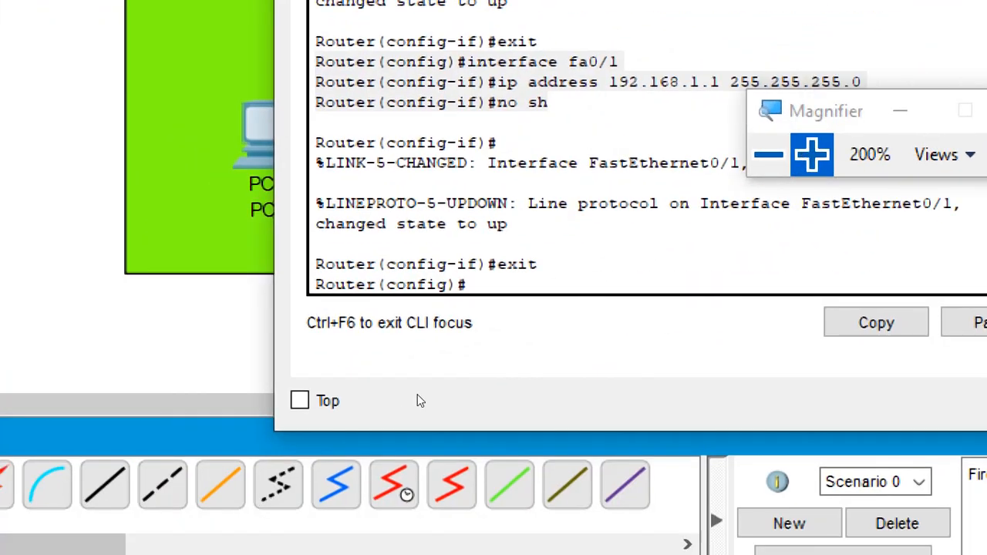
text(route)
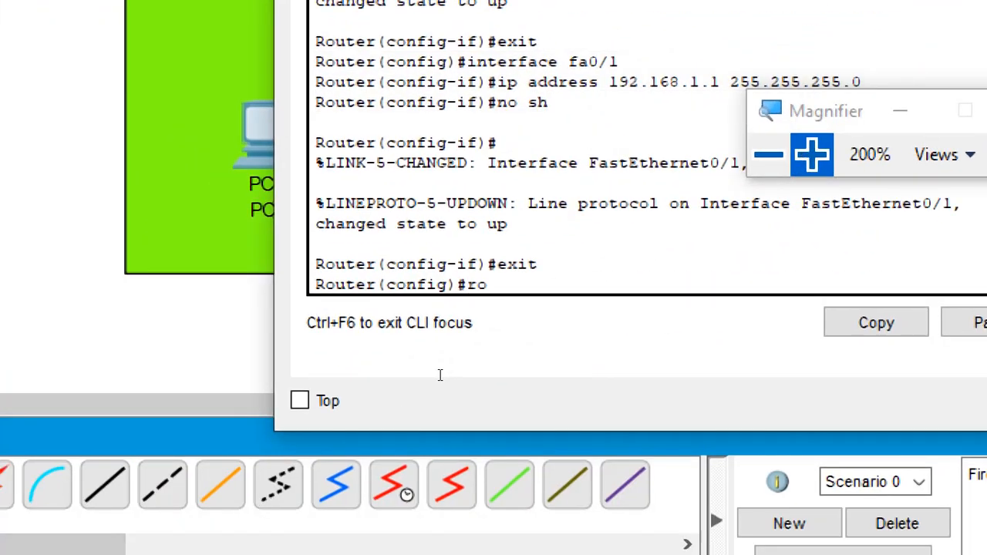
text(r rip)
key(Return)
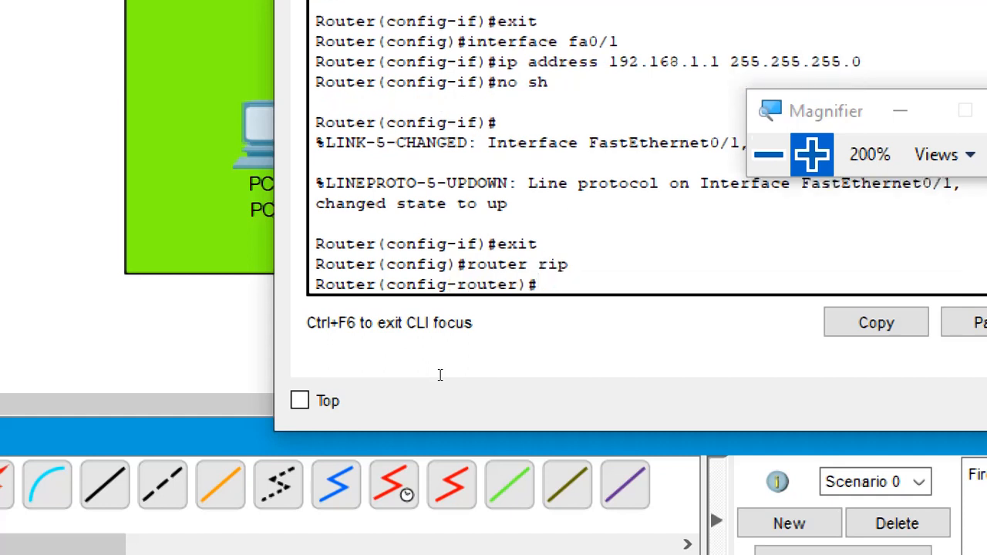
- Add networks 10.10.10.0 and 192.168.1.0 to RIP on Router-2 and exit router configuration mode
text(network 1)
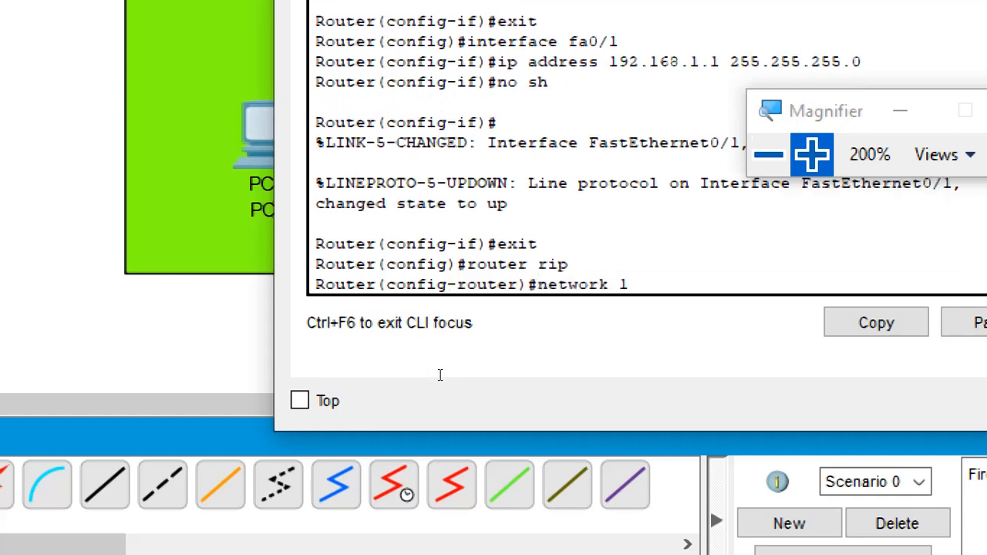
text(0.10.10.0)
key(Return)
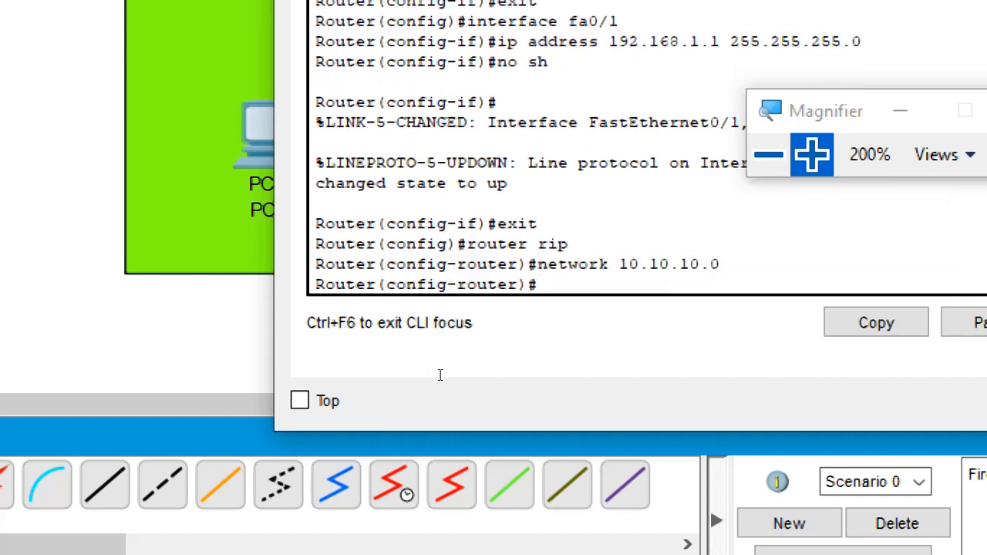
text(network 1)
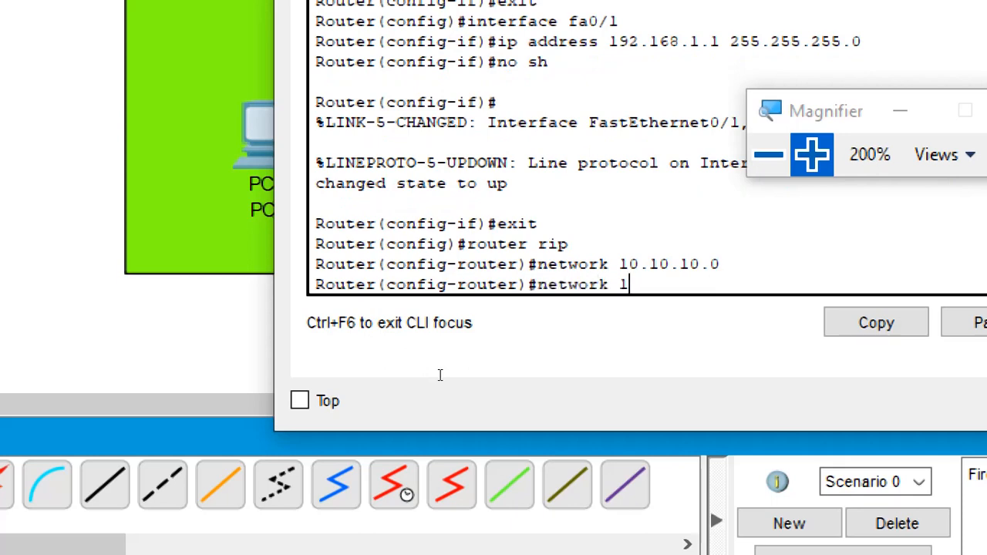
text(92.168.1.0)
key(Return)
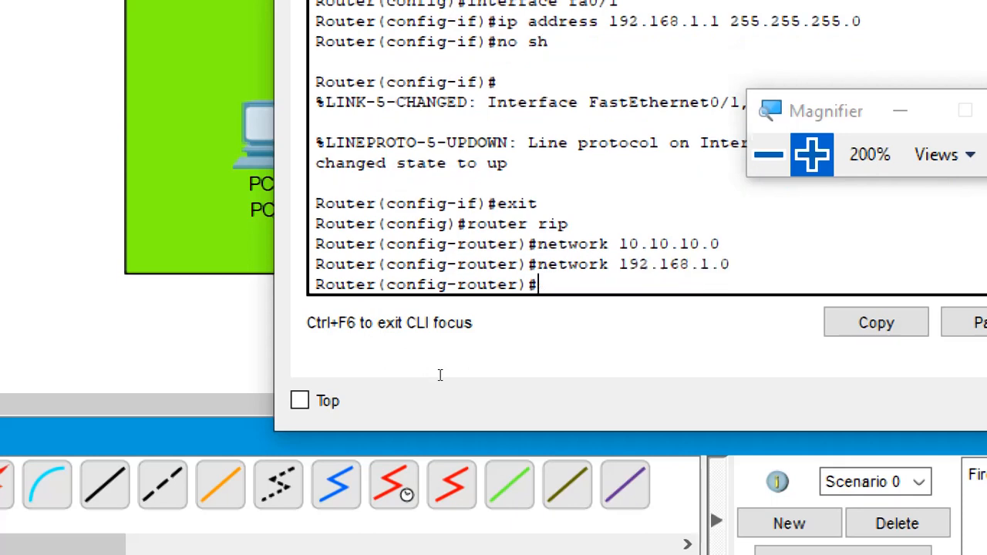
text(exit)
key(Return)
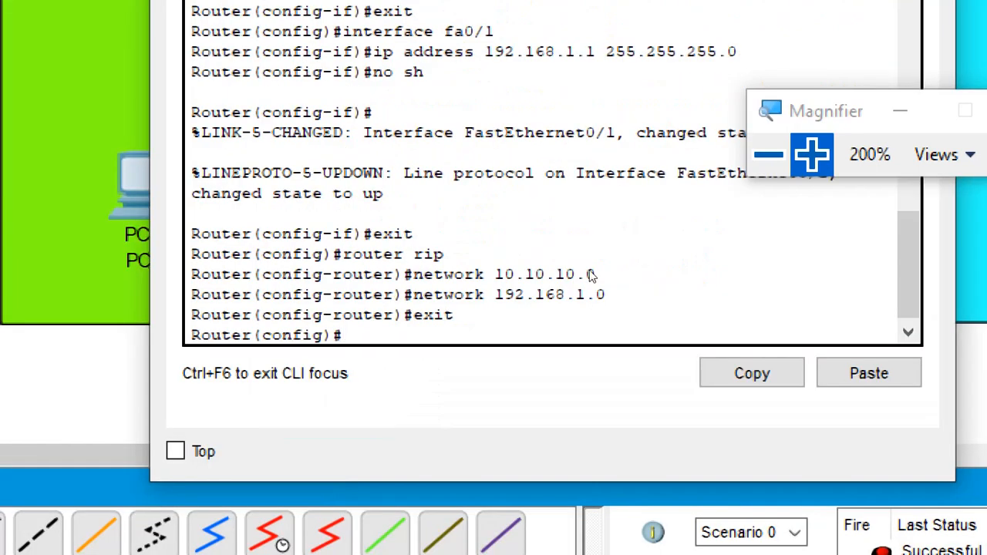
- Highlight Router-2's RIP commands for review, reduce the magnification to 100% and minimise Router-2's window
drag(193, 234, 418, 378)
click(769, 154)
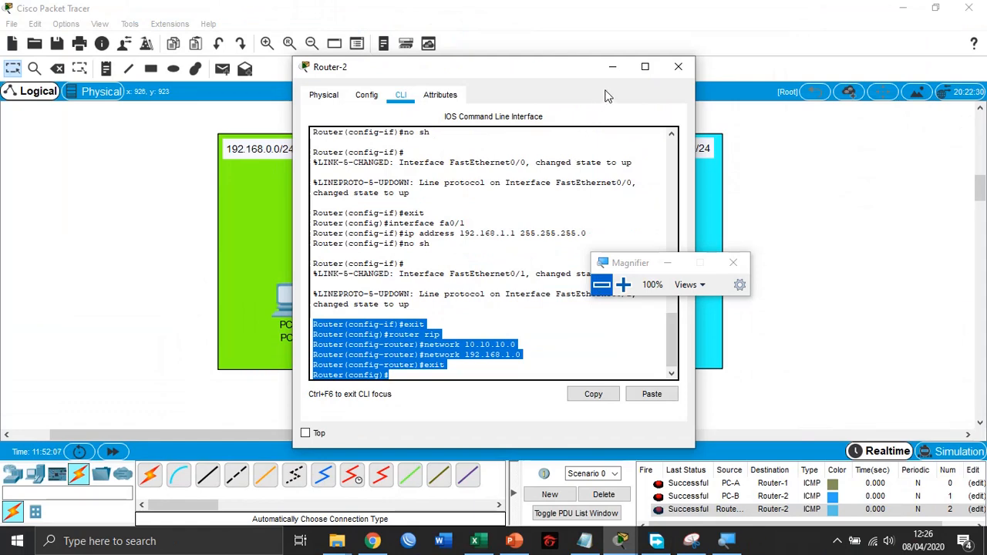
click(611, 68)
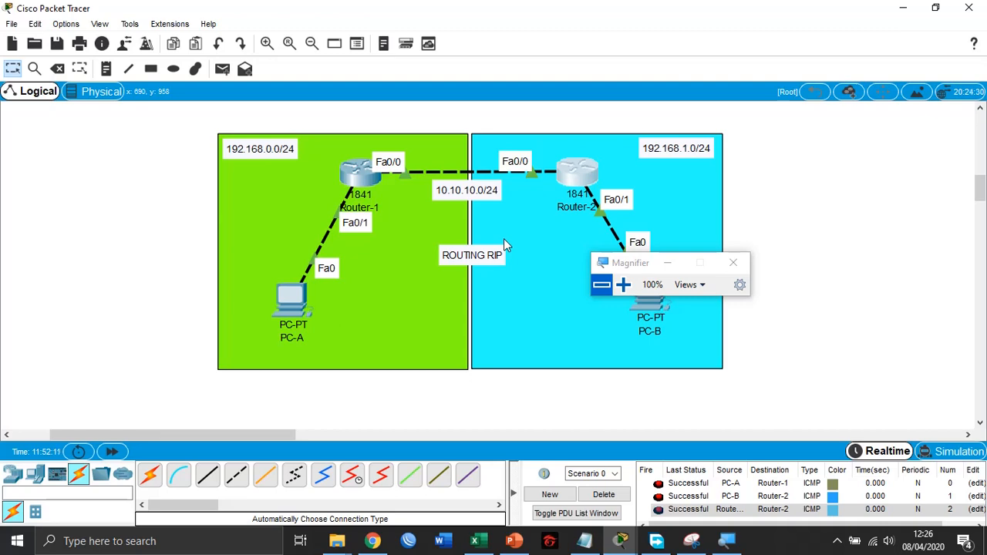
- Review the RIP commands in Router-1's CLI at 200% magnification, return to 100% and minimise the Magnifier
click(351, 185)
click(623, 285)
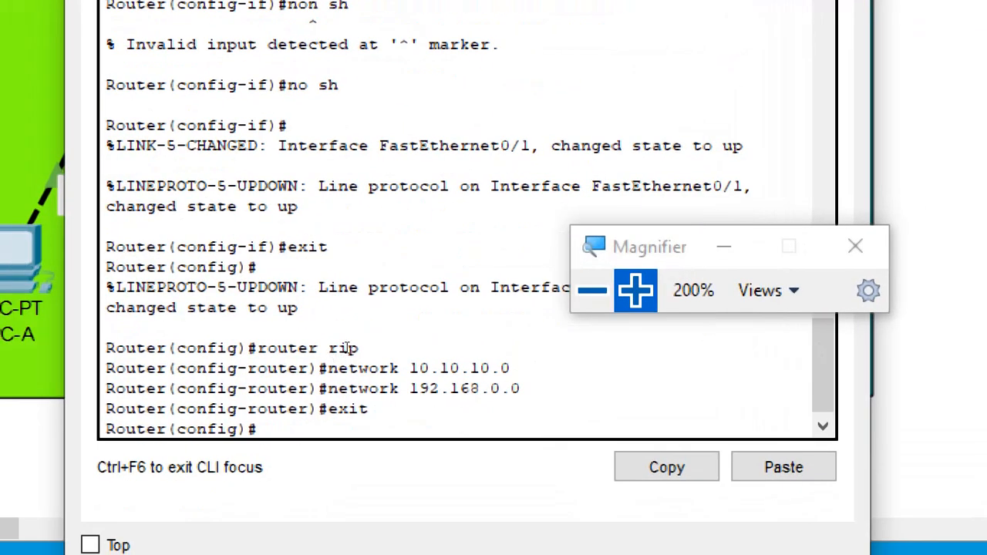
drag(106, 347, 262, 432)
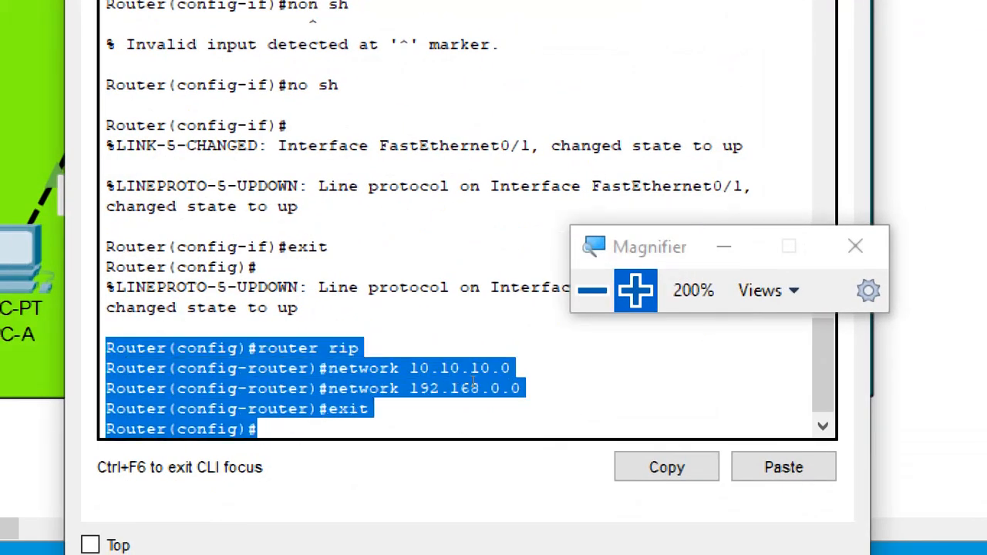
click(525, 371)
click(592, 290)
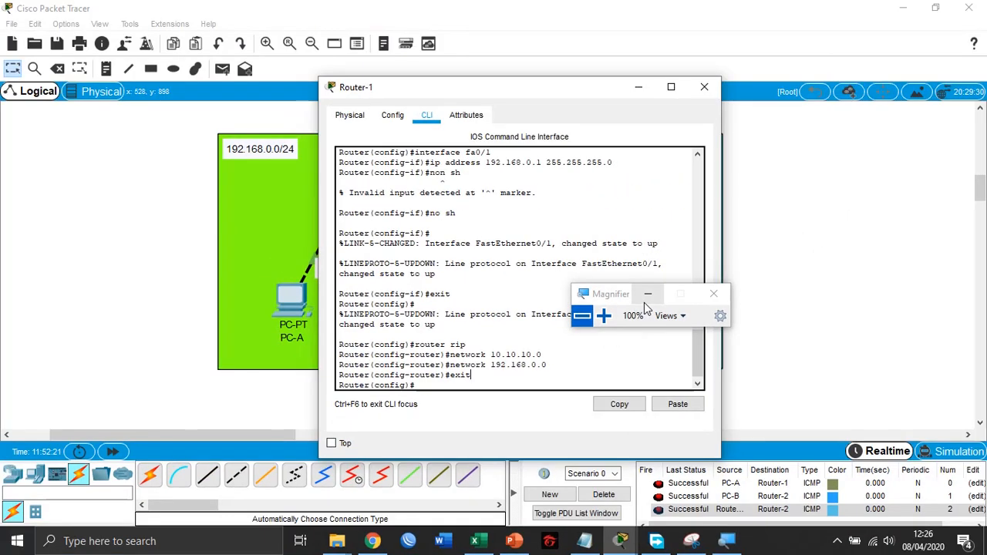
click(648, 293)
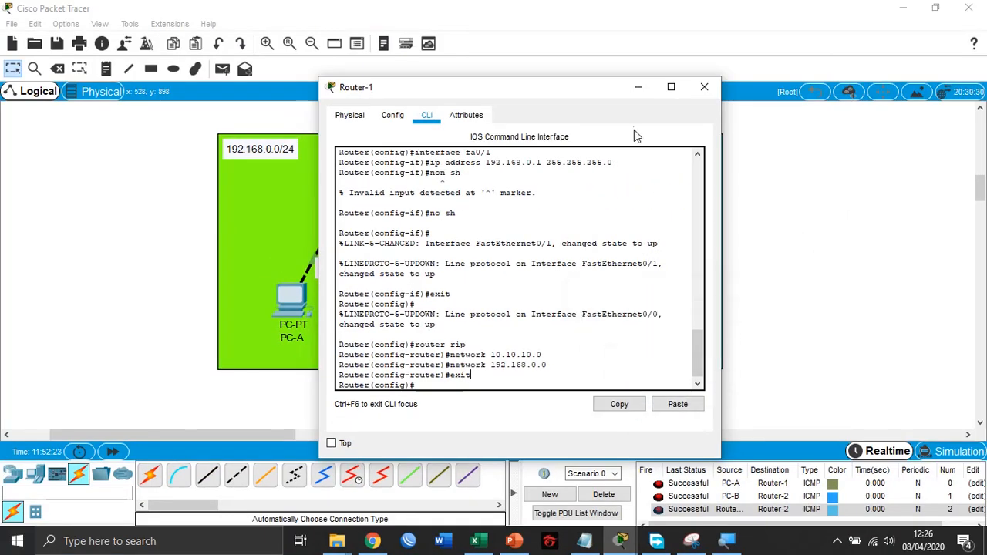
- Minimise Router-1's window, clear the scenario's old test PDUs and send a simple PDU from PC-A to PC-B
click(638, 87)
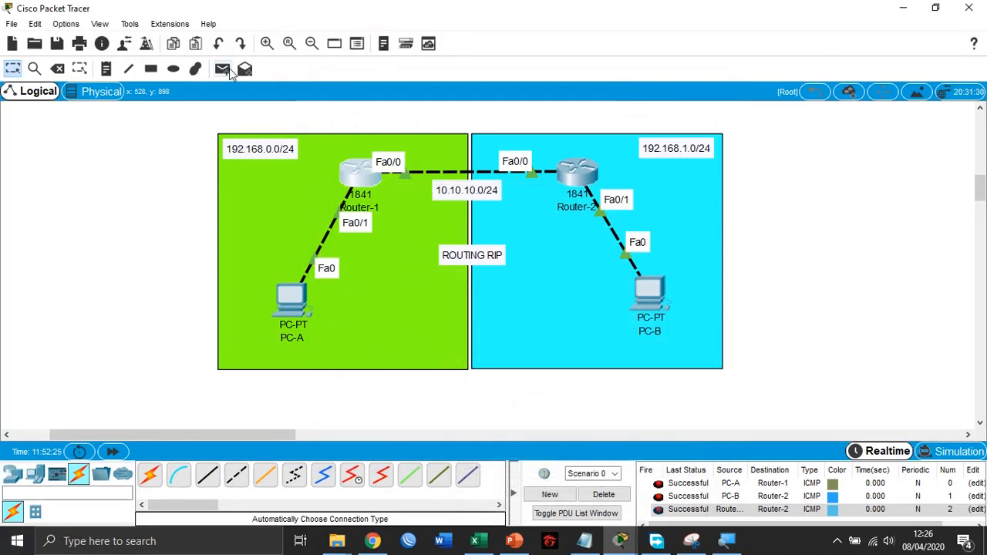
click(605, 497)
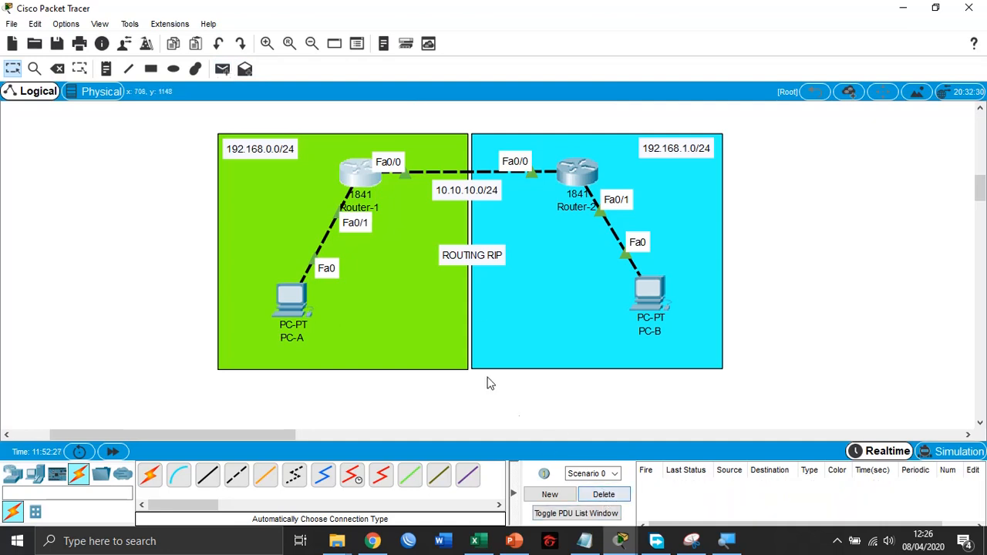
click(222, 69)
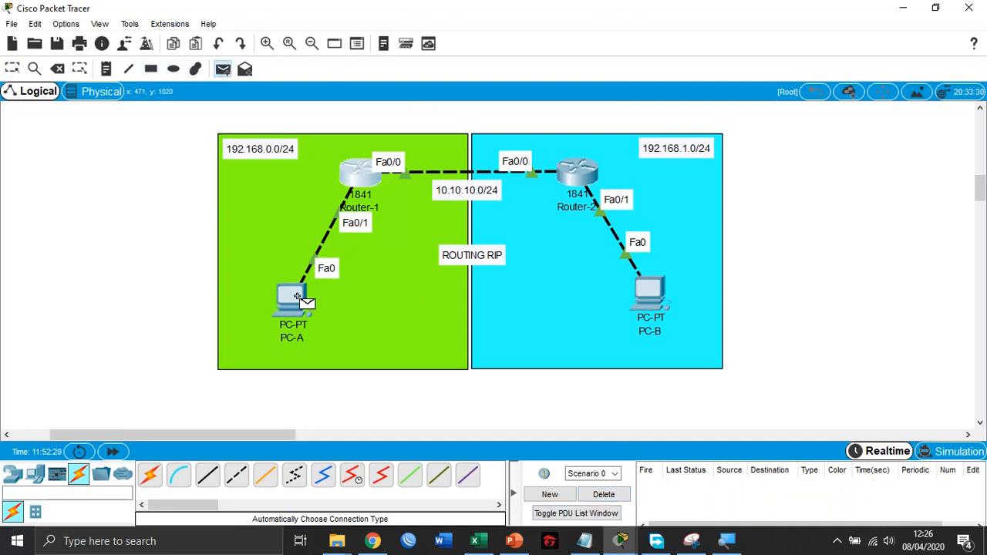
click(297, 296)
click(650, 295)
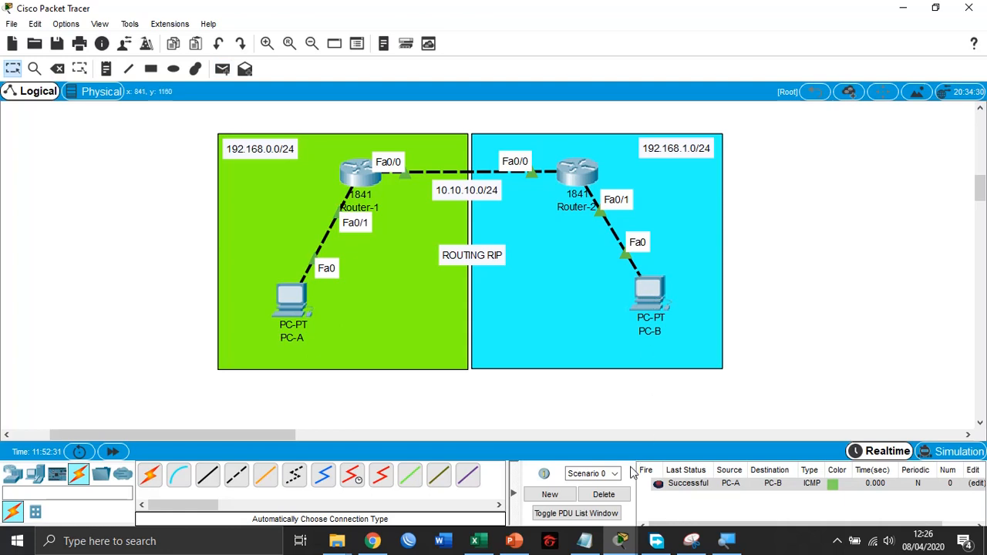
- Test PC-A to Router-2 with a simple PDU, and delete the scenario's PDU entries
click(222, 70)
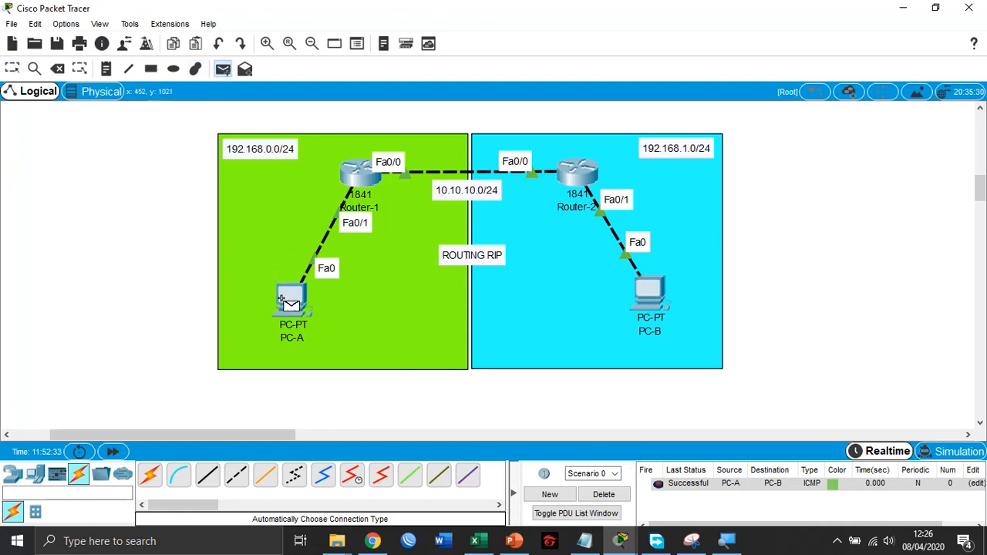
click(291, 299)
click(579, 172)
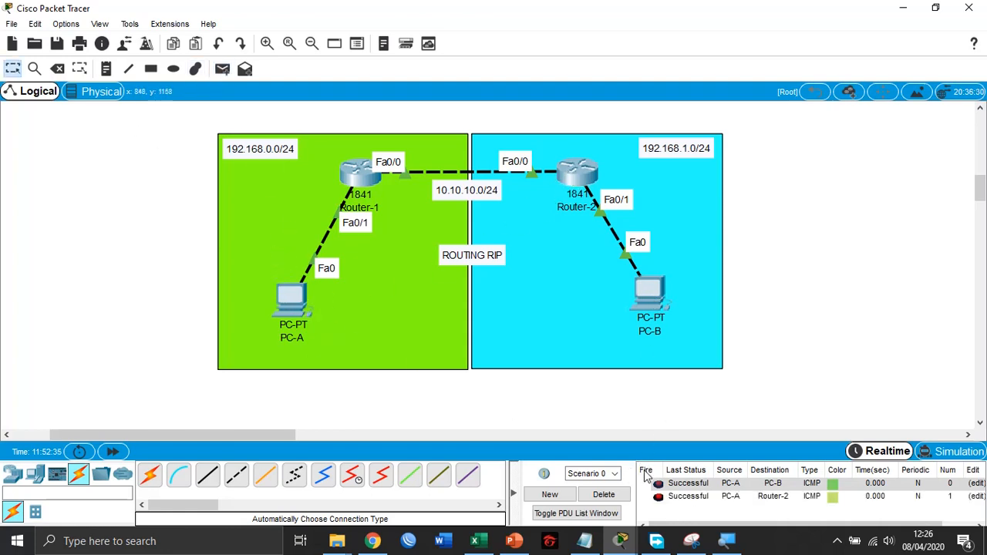
click(602, 496)
- Ping 192.168.1.2 from PC-A's Command Prompt and minimise the PC-A window
click(291, 307)
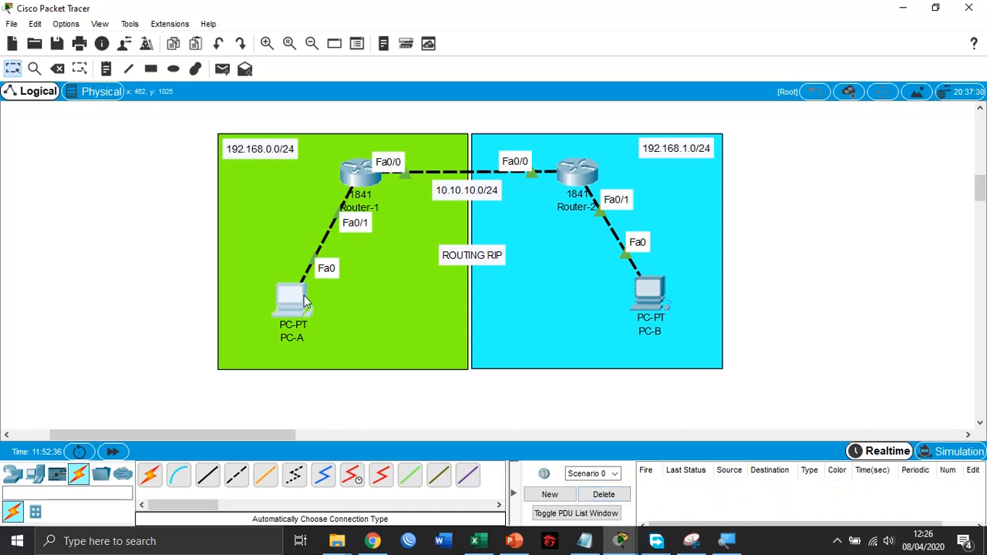
click(603, 150)
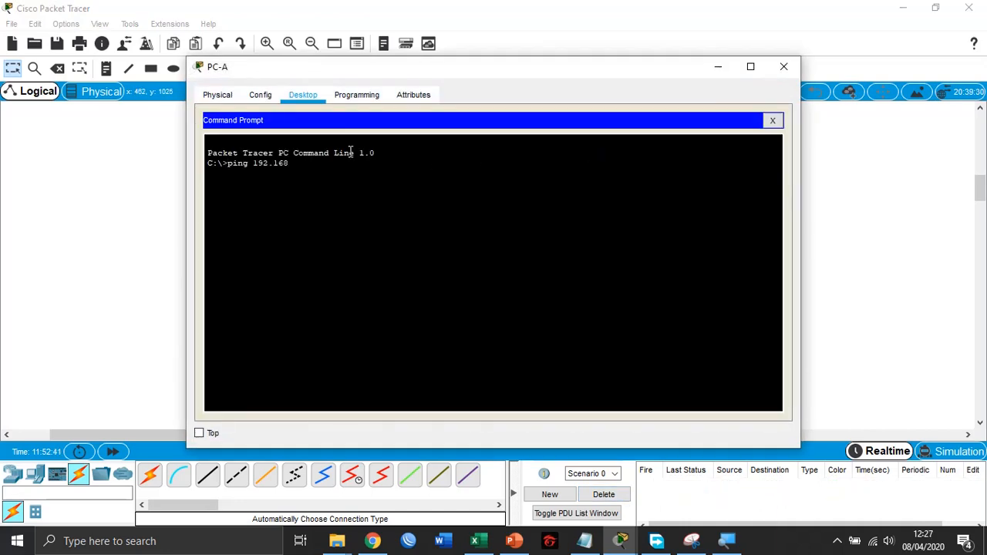
text(ping 192.168.1.2)
key(Return)
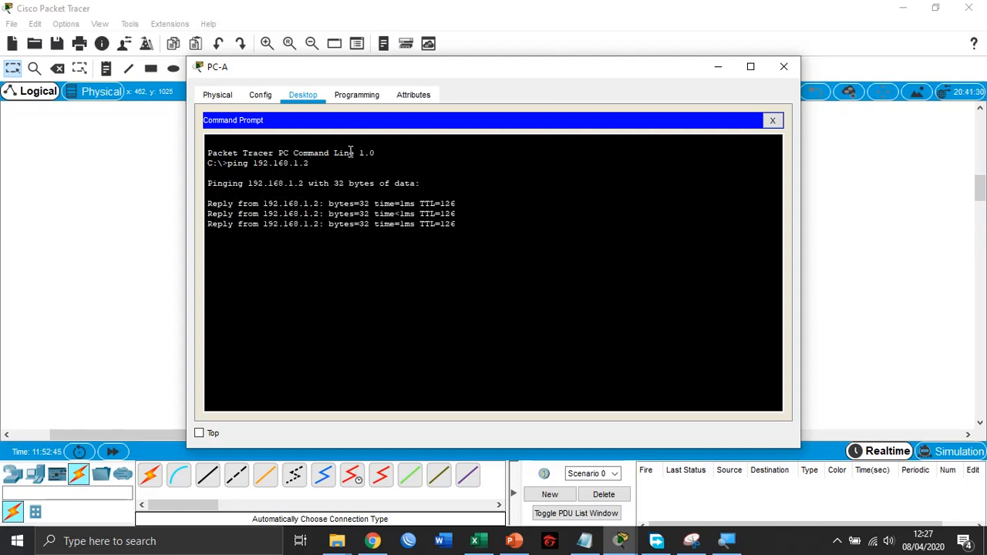
click(706, 69)
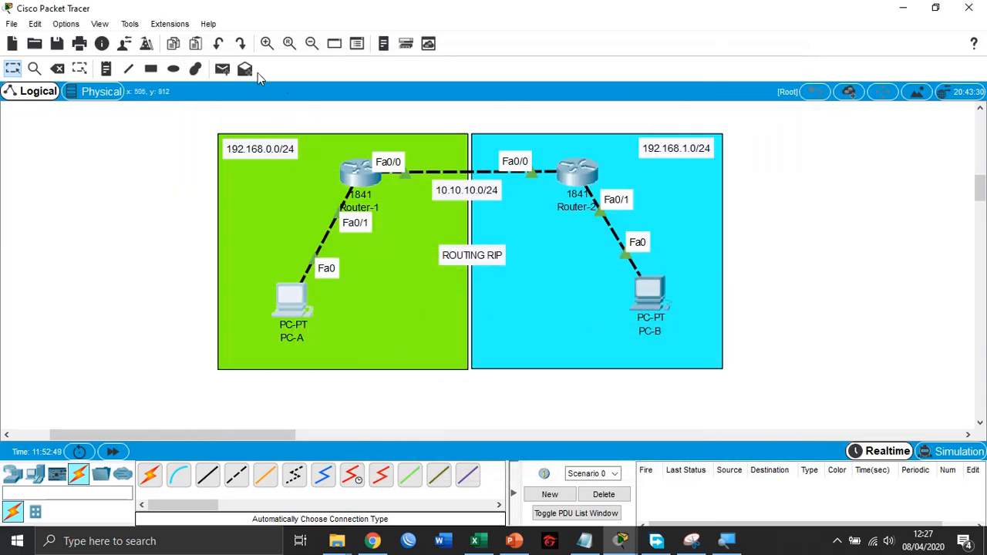
- Test the path from PC-B to PC-A with a simple PDU and clear the PDU list
click(226, 72)
click(650, 291)
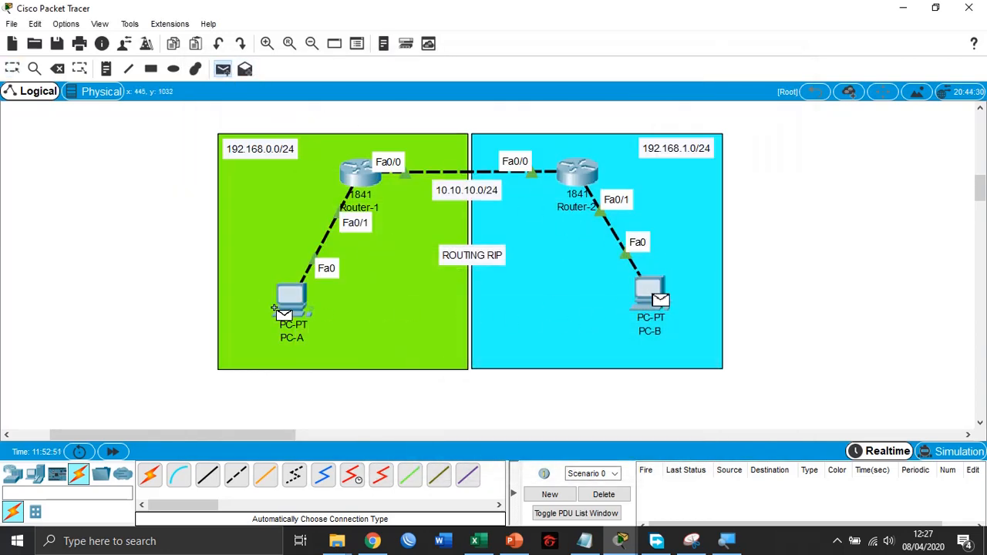
click(299, 311)
click(611, 495)
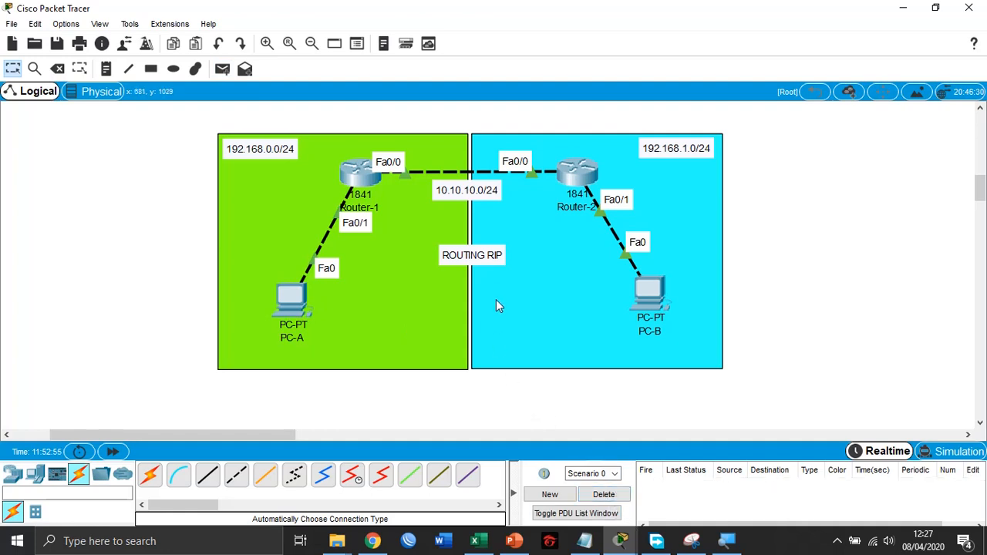
- Change the "ROUTING RIP" note between the two networks to "ROUTING RIPv1"
double_click(498, 256)
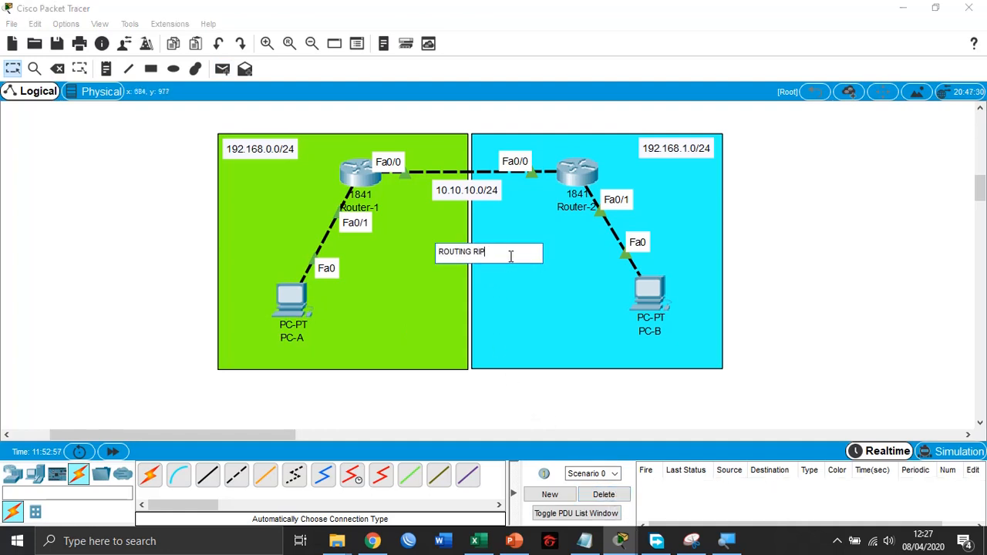
click(802, 253)
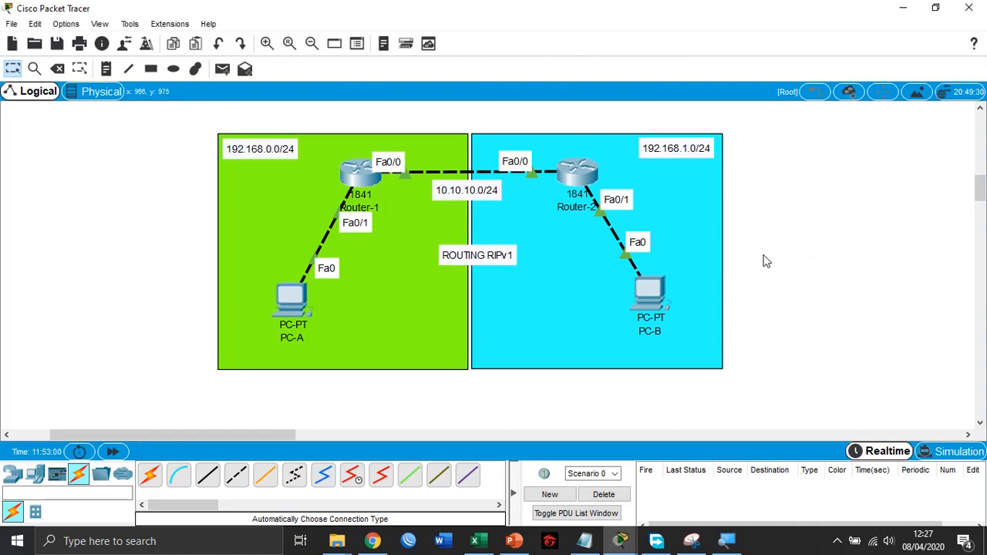